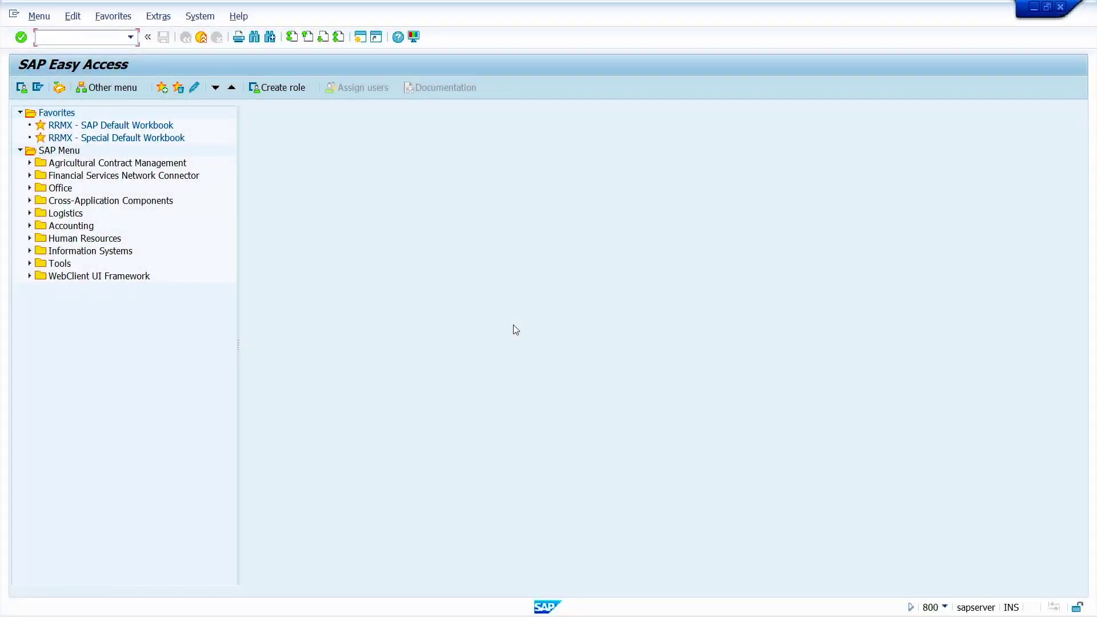
Step: Run spro and open Define Attributes of Material Types in the SAP Reference IMG, within Logistics - General, Material Master, Basic Settings, Material Types
text(spro)
key(Return)
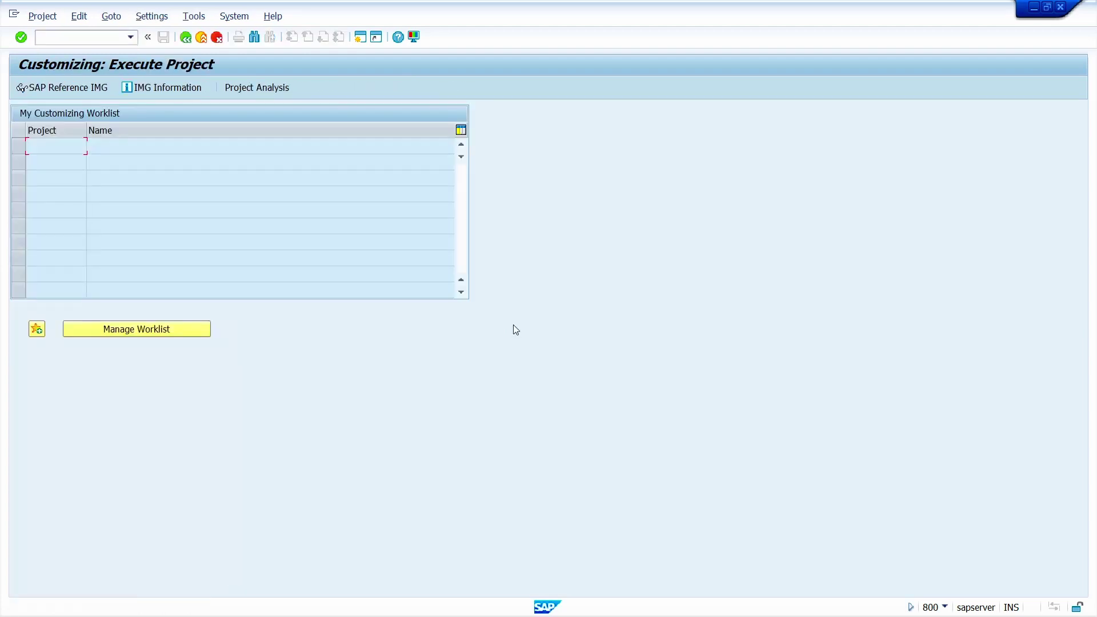
click(71, 92)
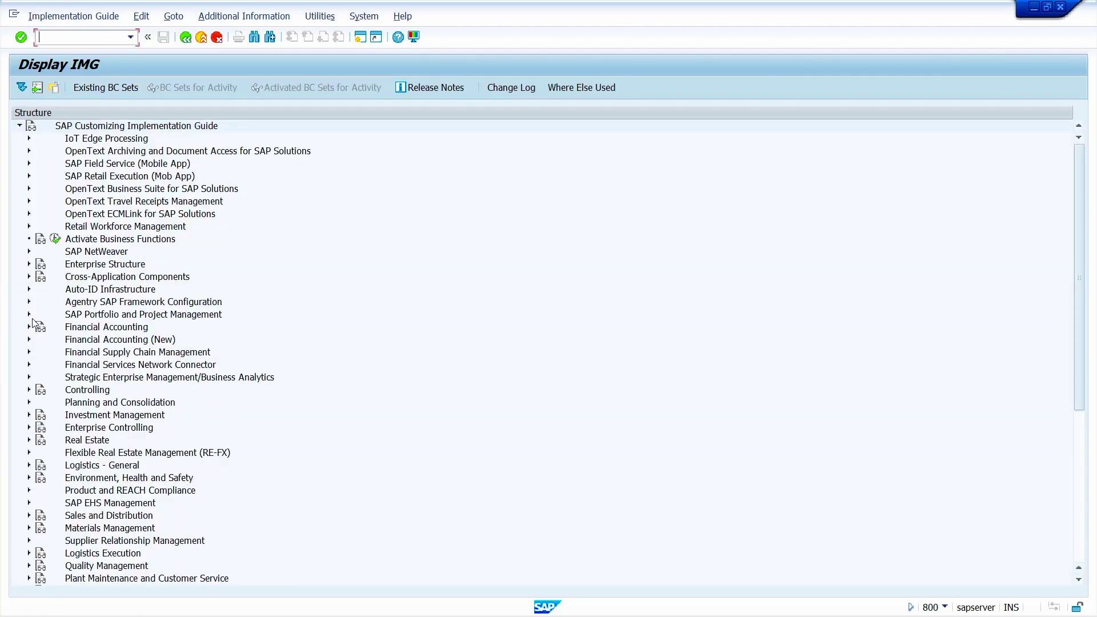
scroll(33, 323, down, 5)
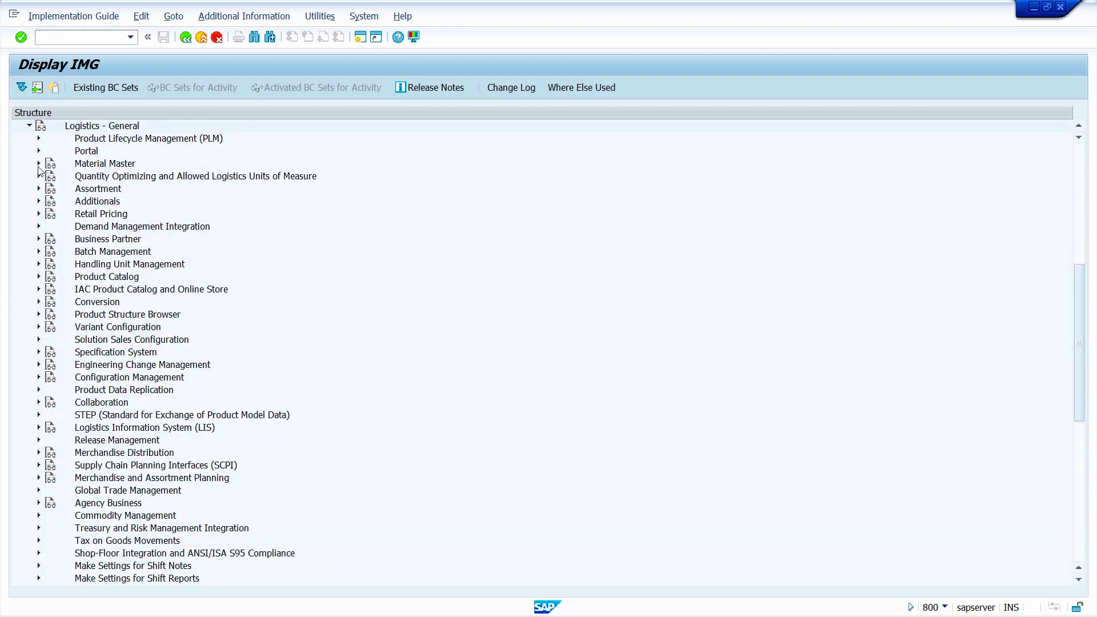
click(39, 164)
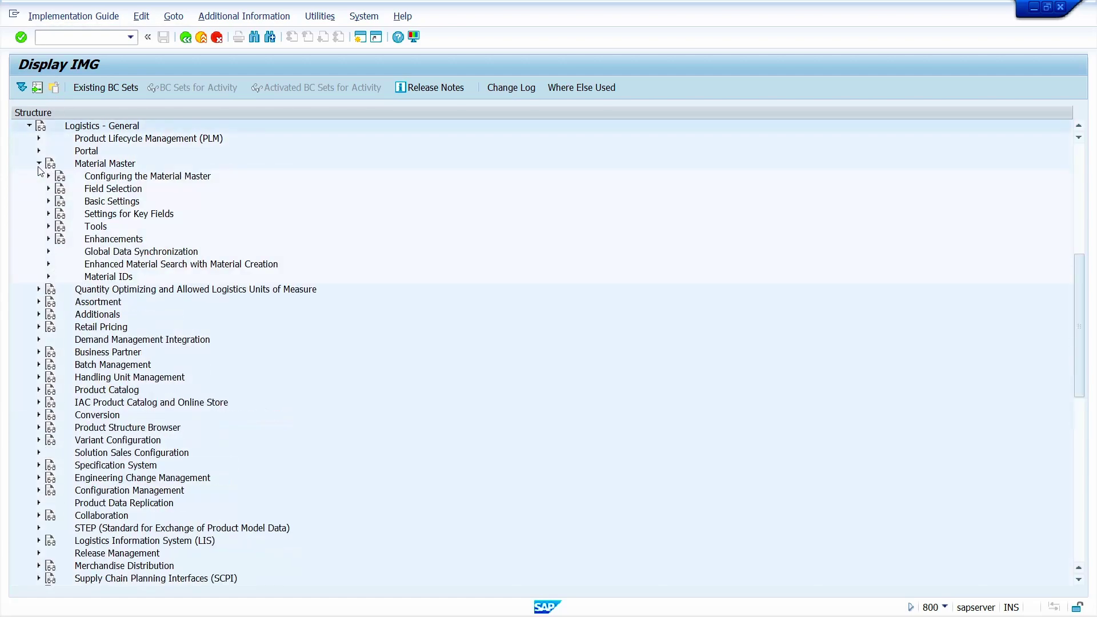
click(49, 202)
click(58, 252)
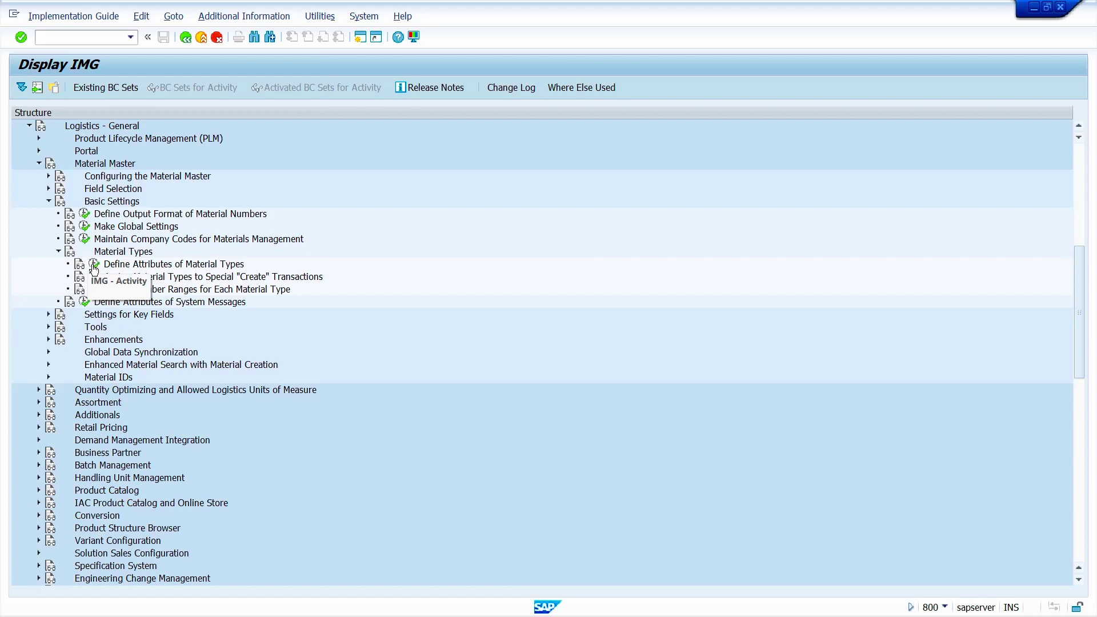
click(94, 269)
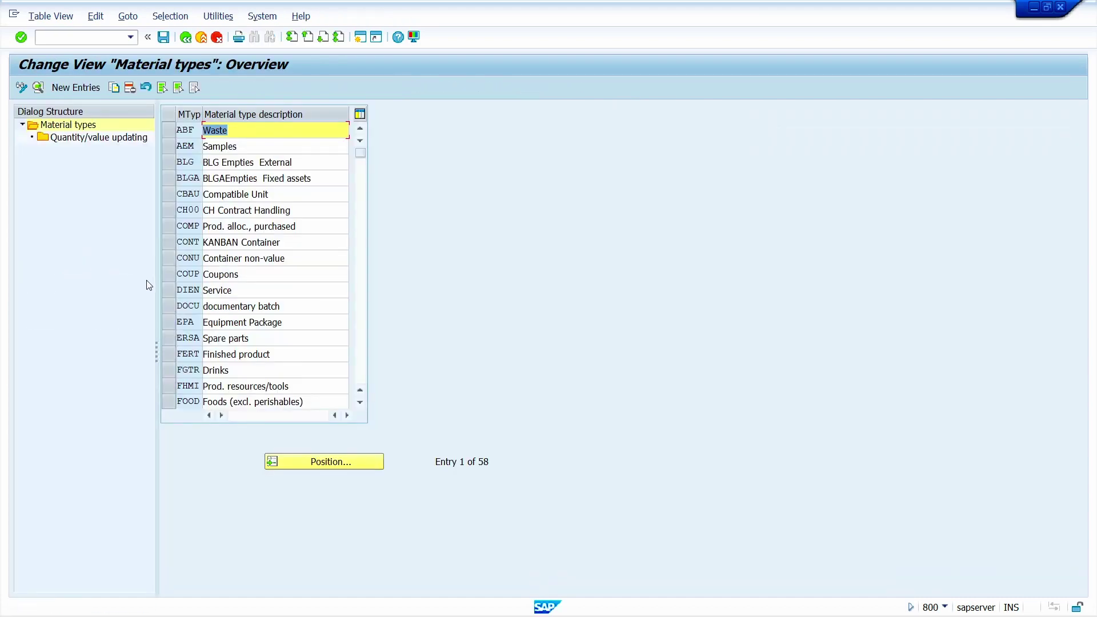
Step: Position the material types list on ROH and open the details of the Raw material entry
click(329, 464)
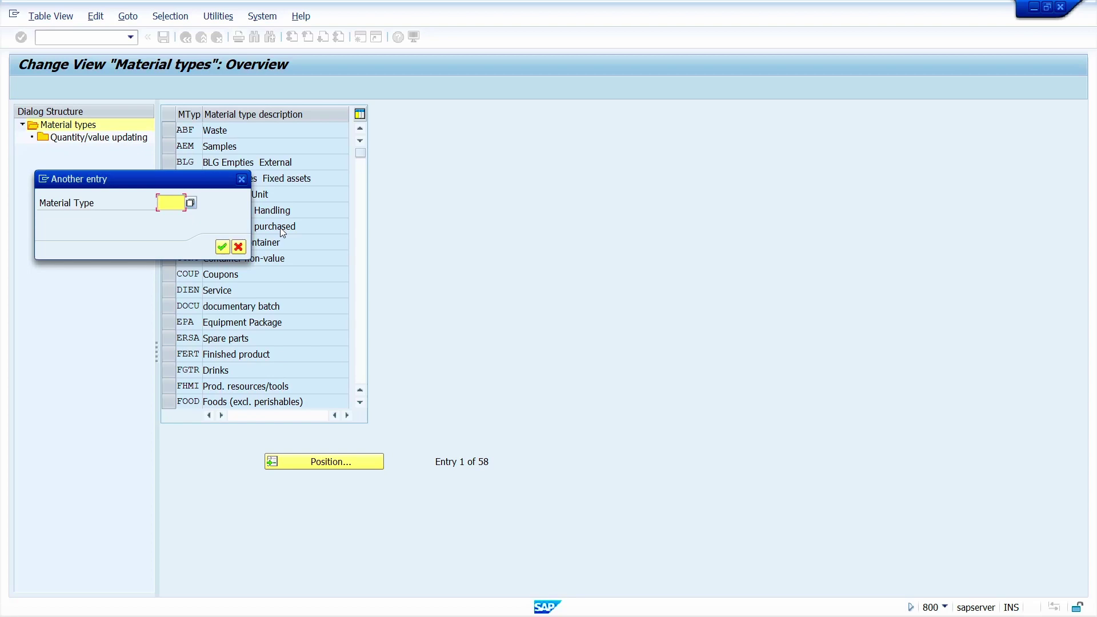
text(roh)
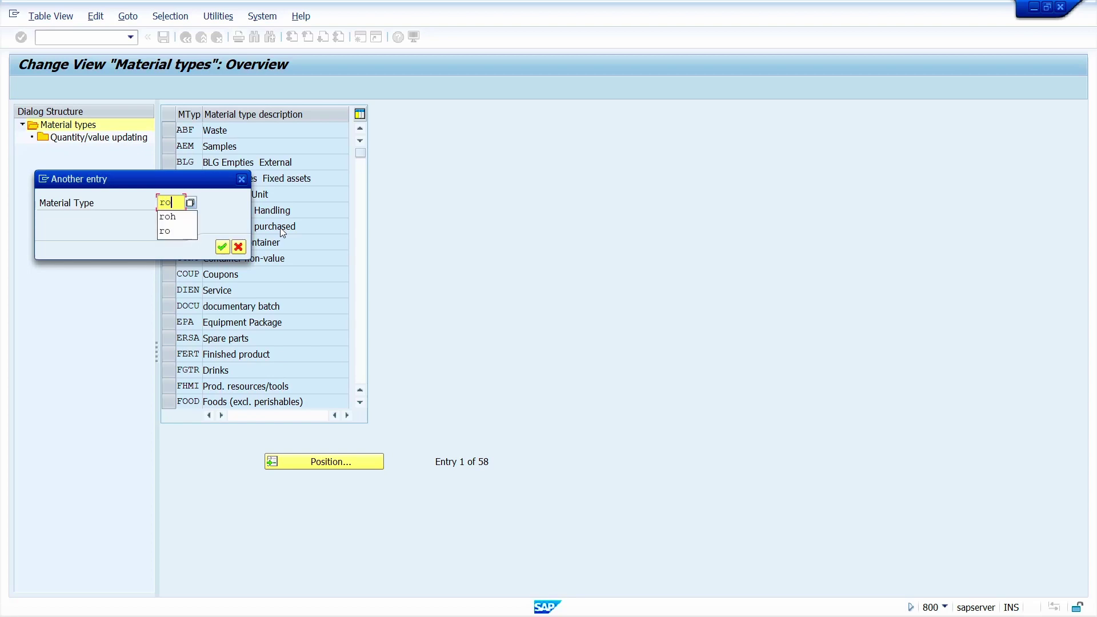
click(223, 248)
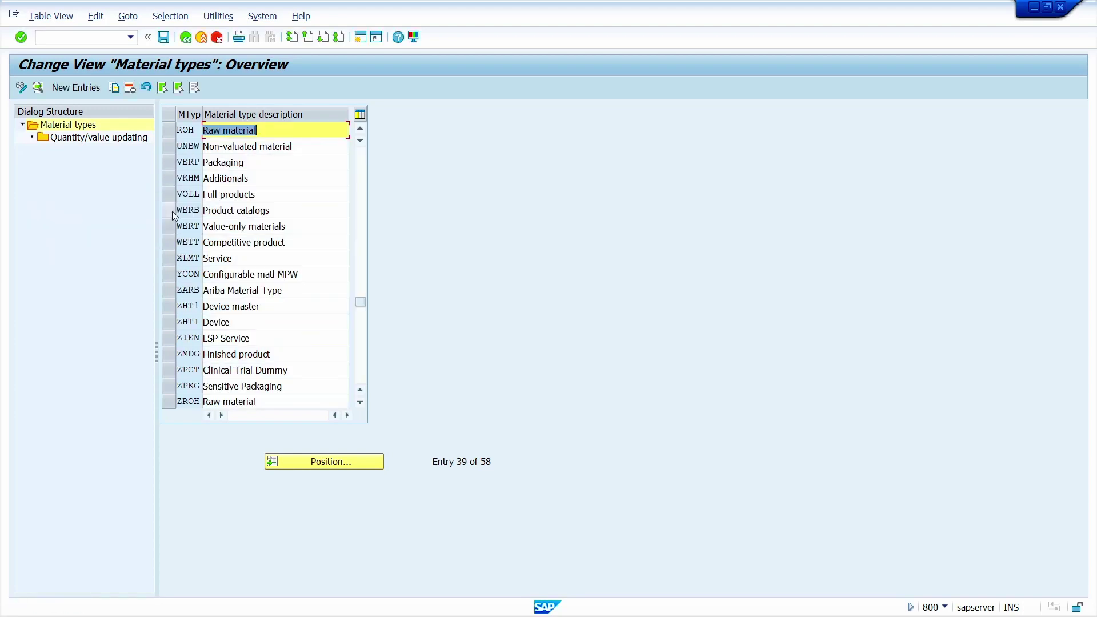
click(169, 131)
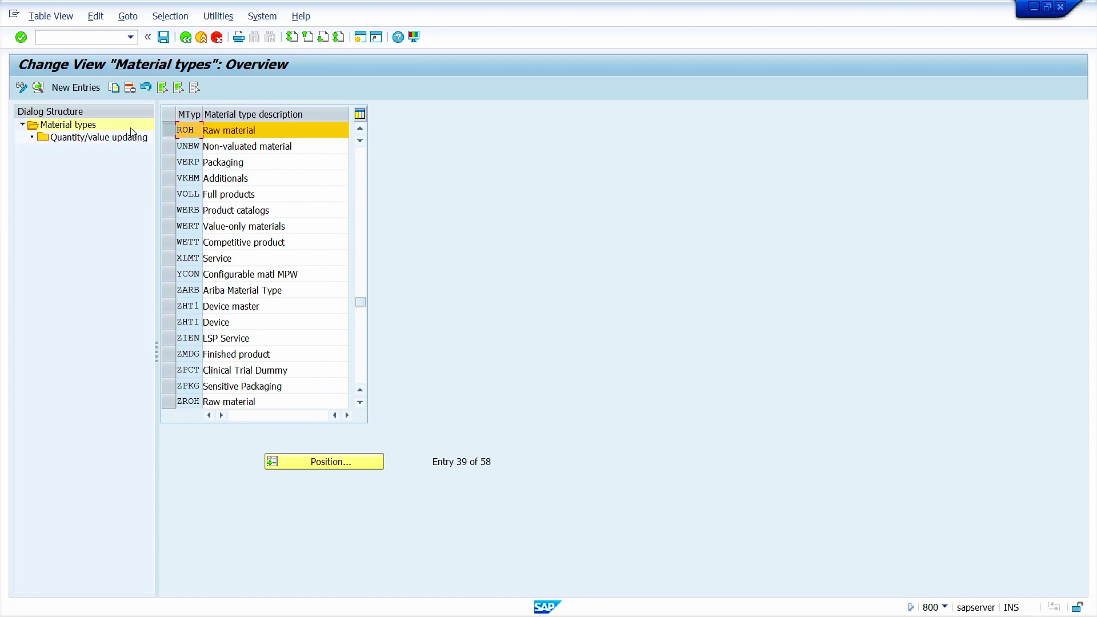
click(38, 88)
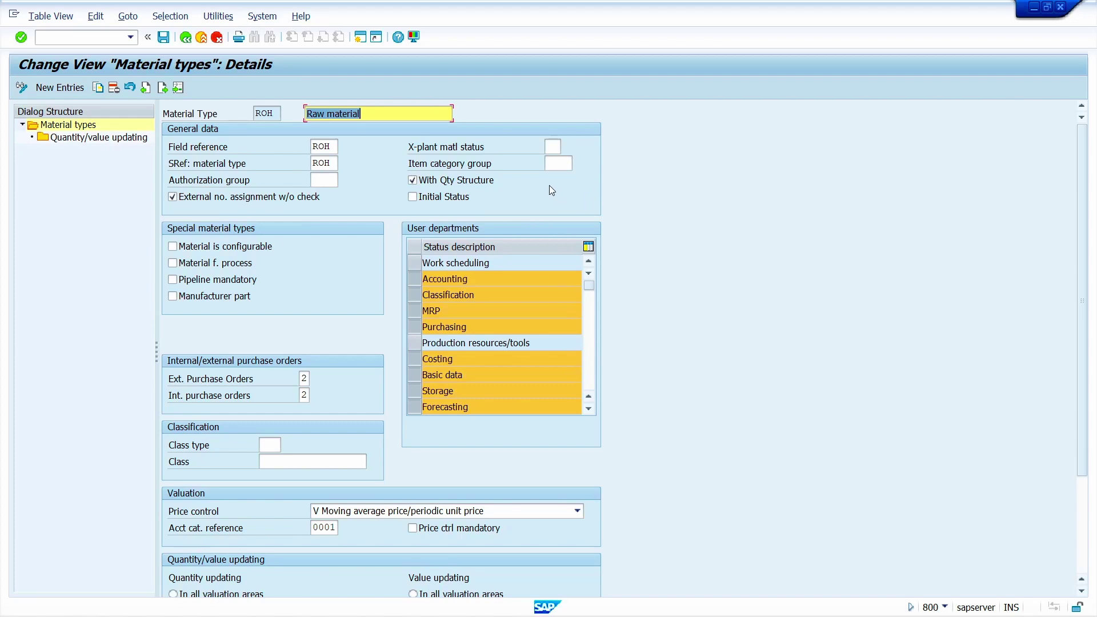
Step: Set the X-plant matl status of material type ROH to 01 (Blocked for Procmnt/Whse) and save the entry
click(553, 148)
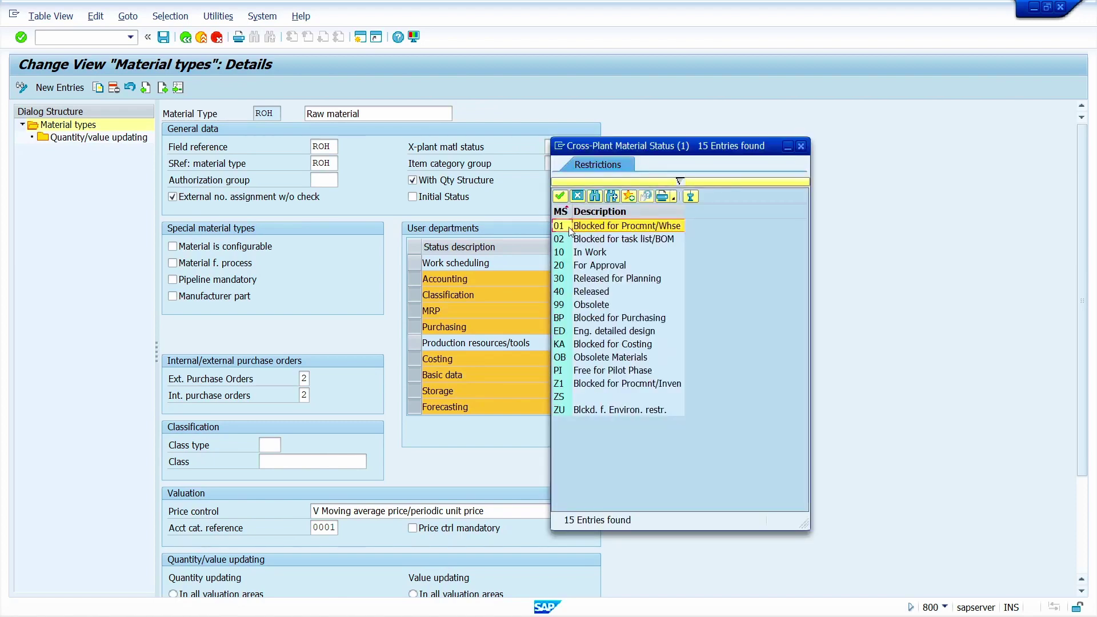
double_click(570, 231)
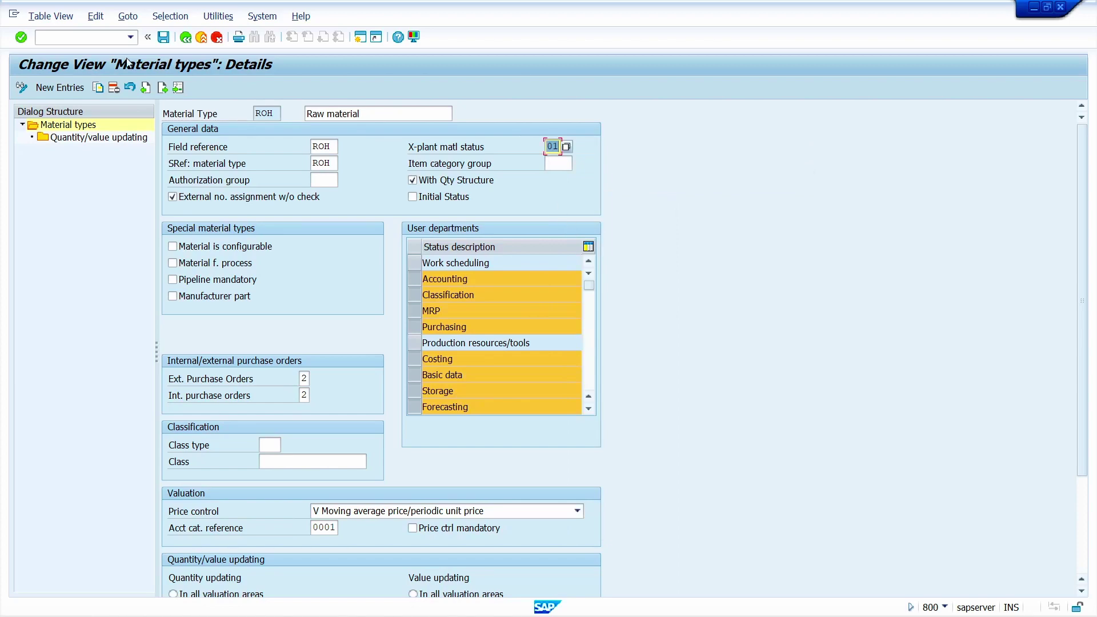
click(165, 37)
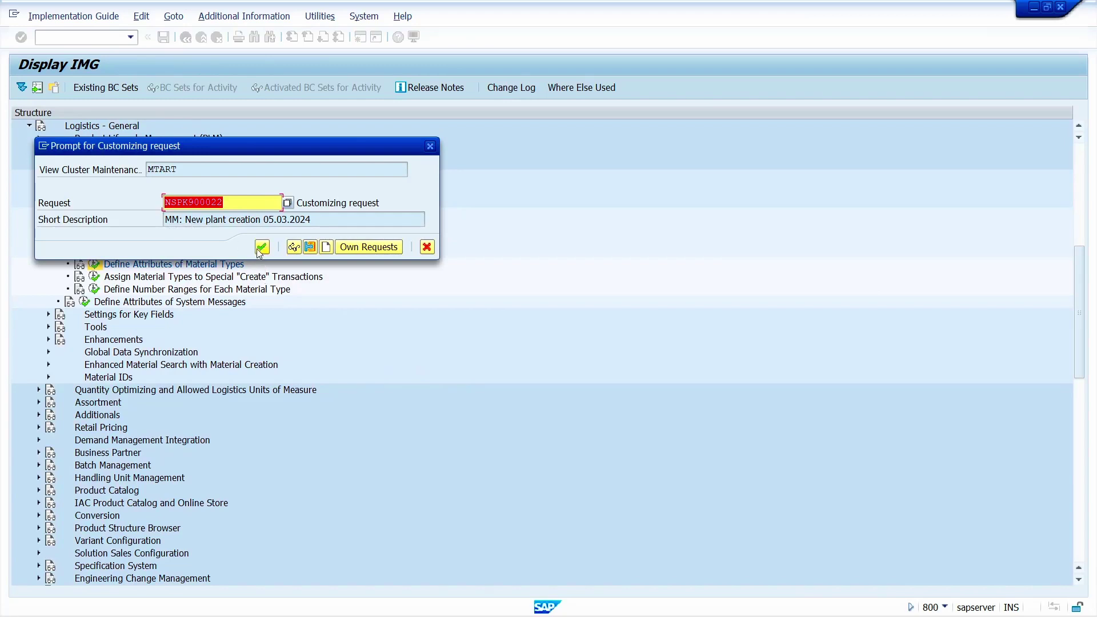
Step: Create a customizing request described as "MM: Changes in Material type" and assign the saved change to it
click(331, 247)
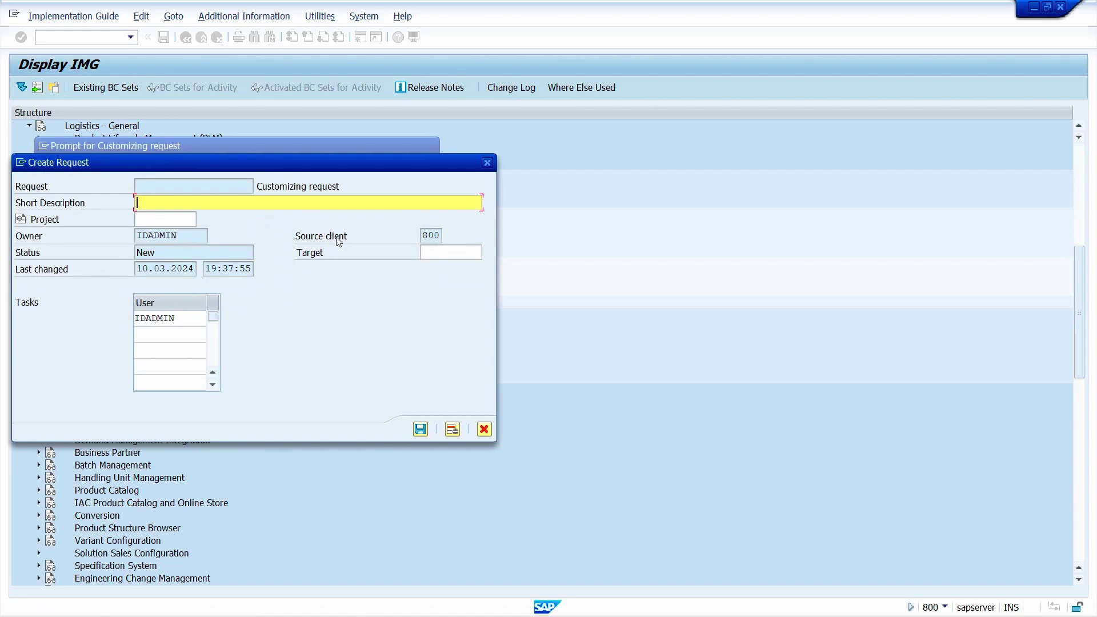
text(MM: Changes in Material type)
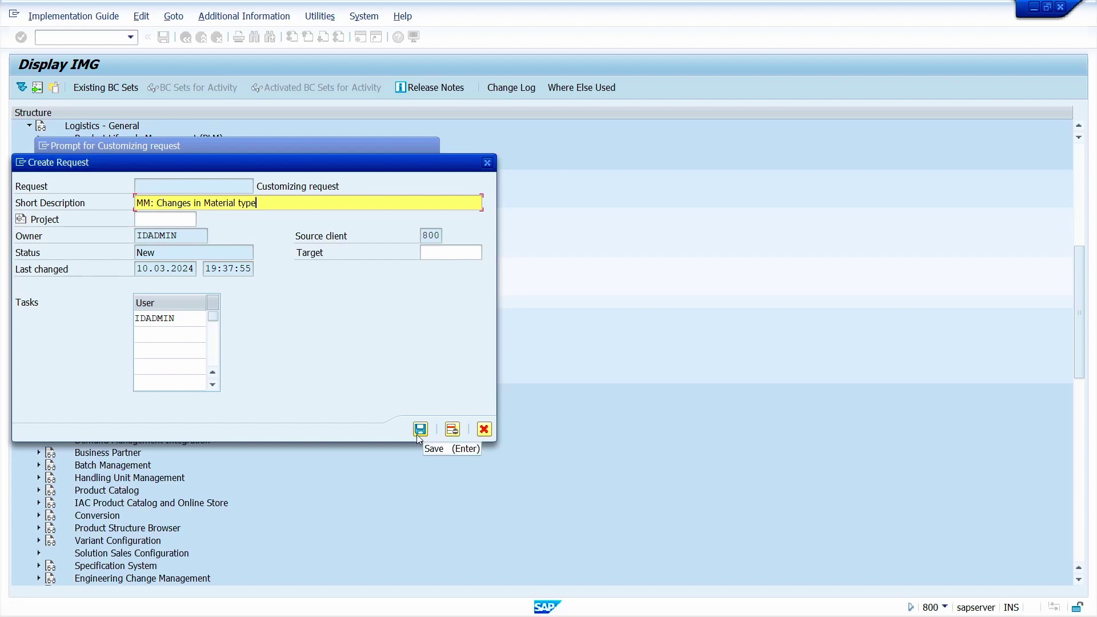
click(419, 432)
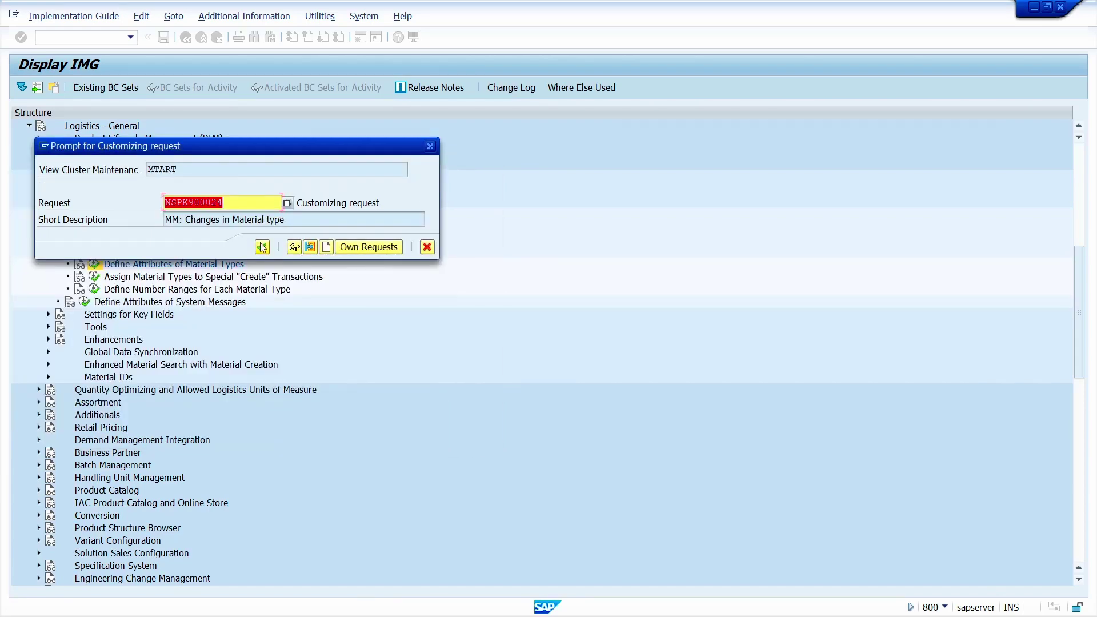
click(264, 246)
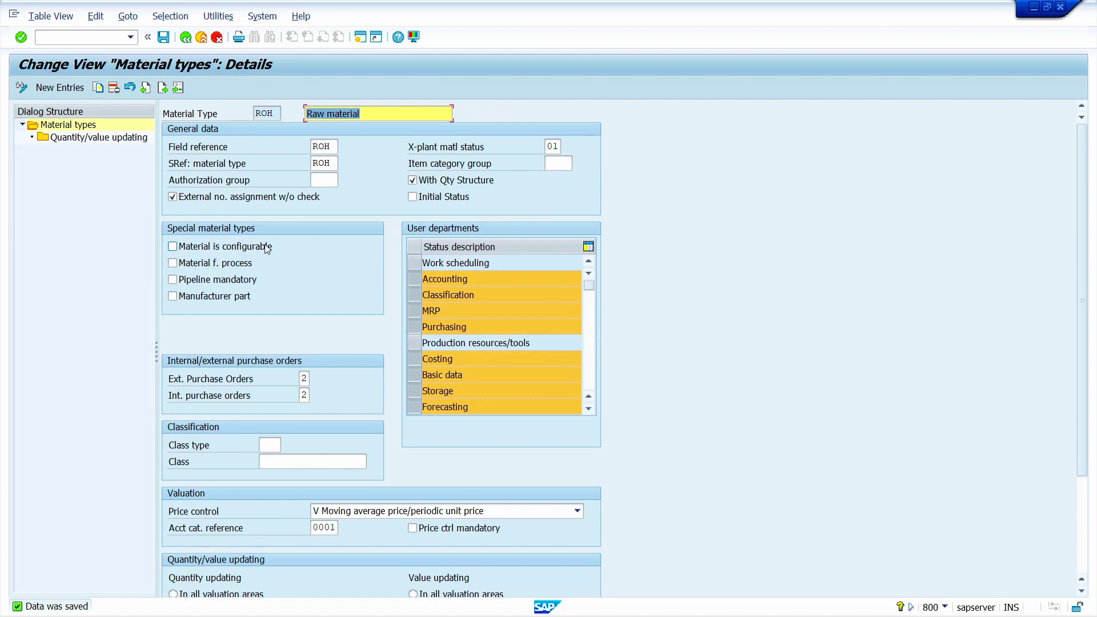
Step: Start a ROH raw material with mm01 in a new session, check its X-plant matl status in Basic Data 1, and leave without saving
click(83, 37)
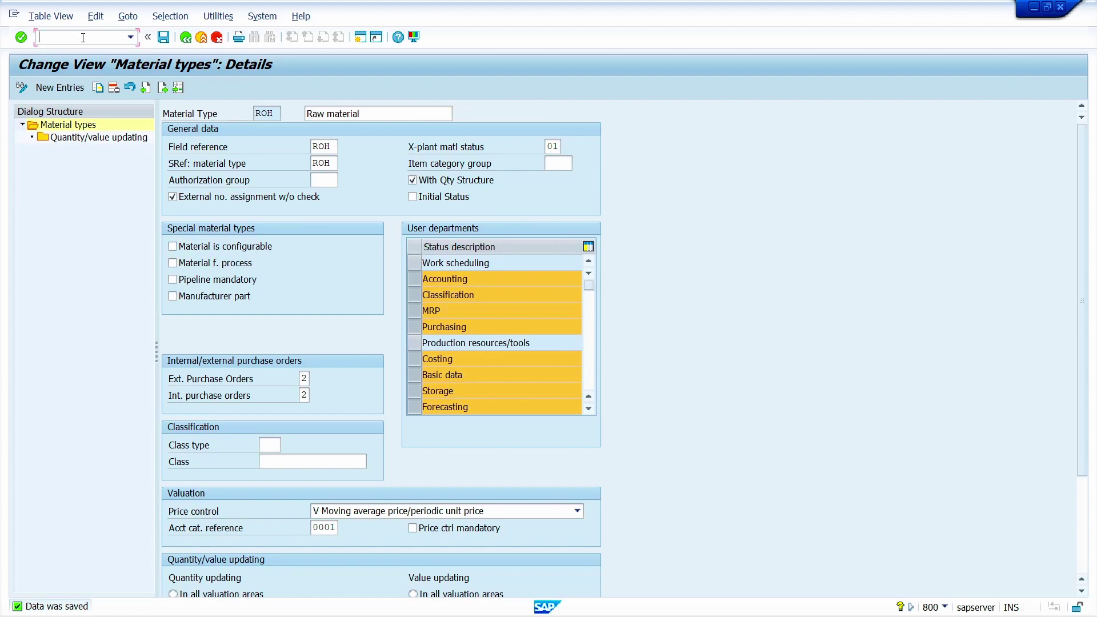
text(/omm01)
key(Return)
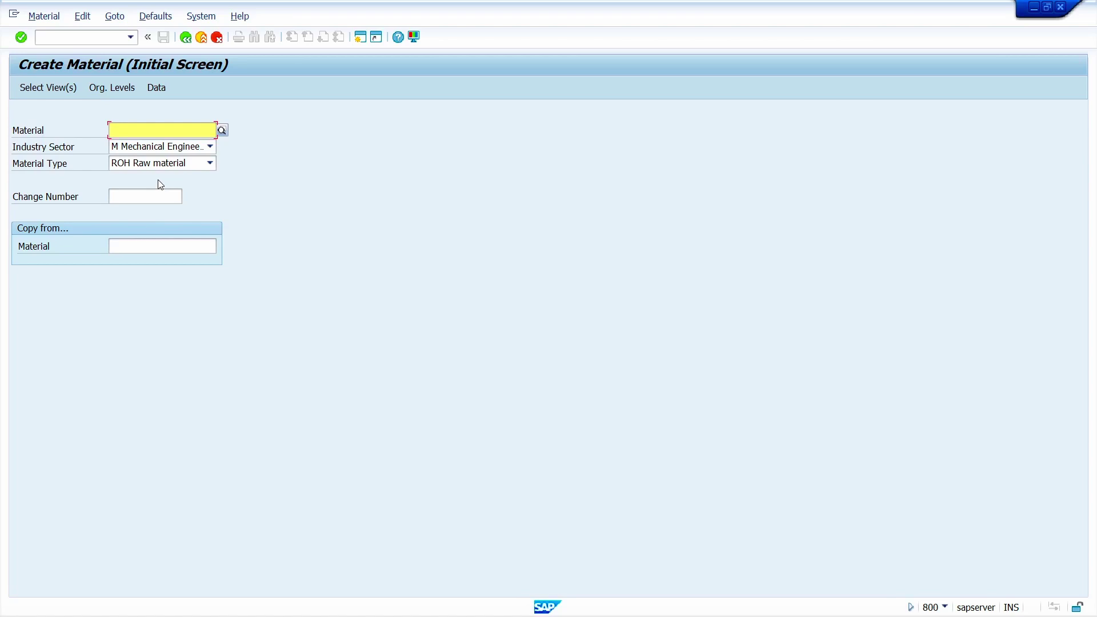
key(Return)
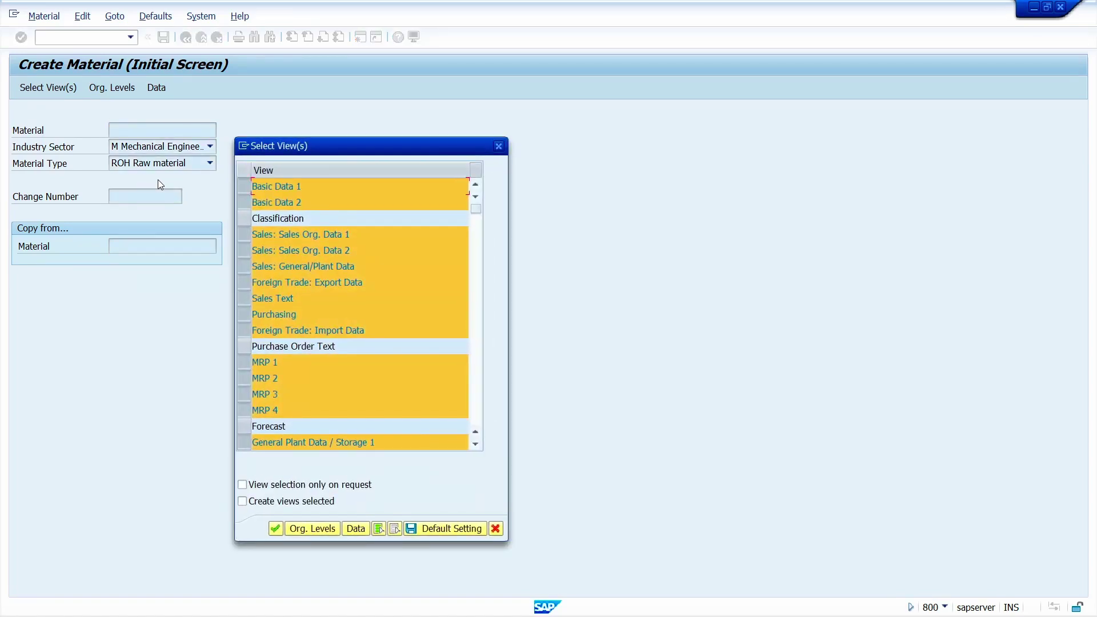
key(Return)
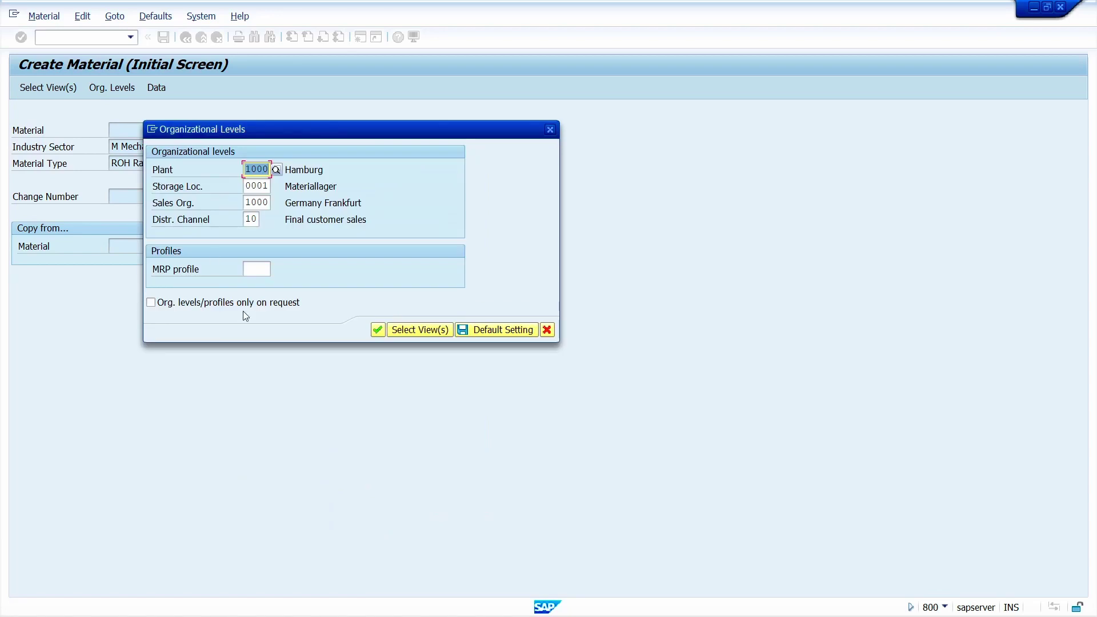
click(378, 330)
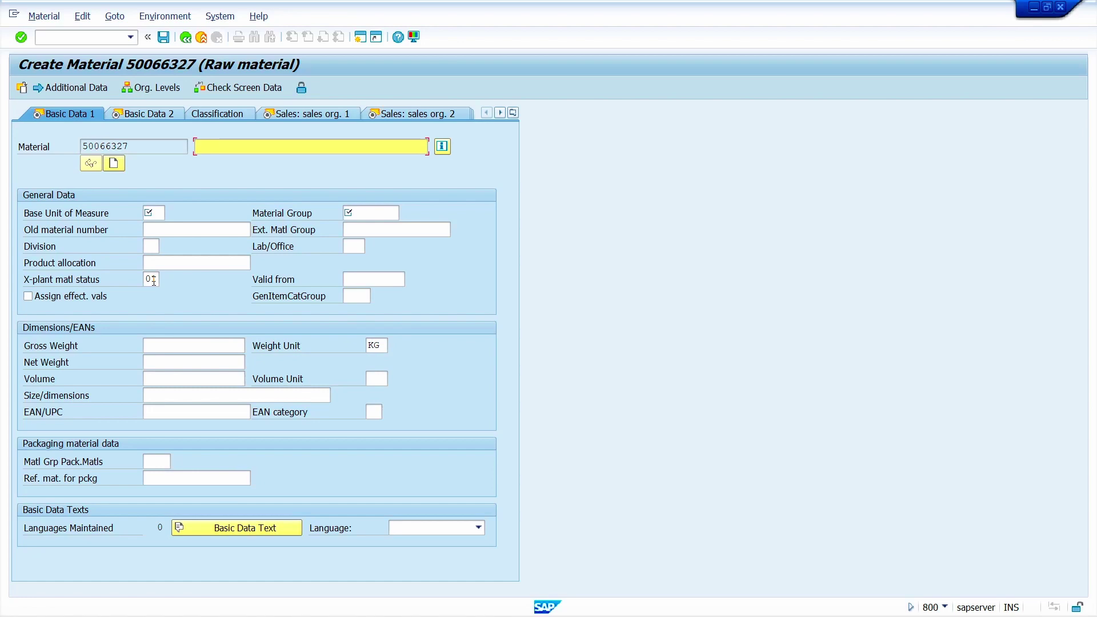
key(ctrl+slash)
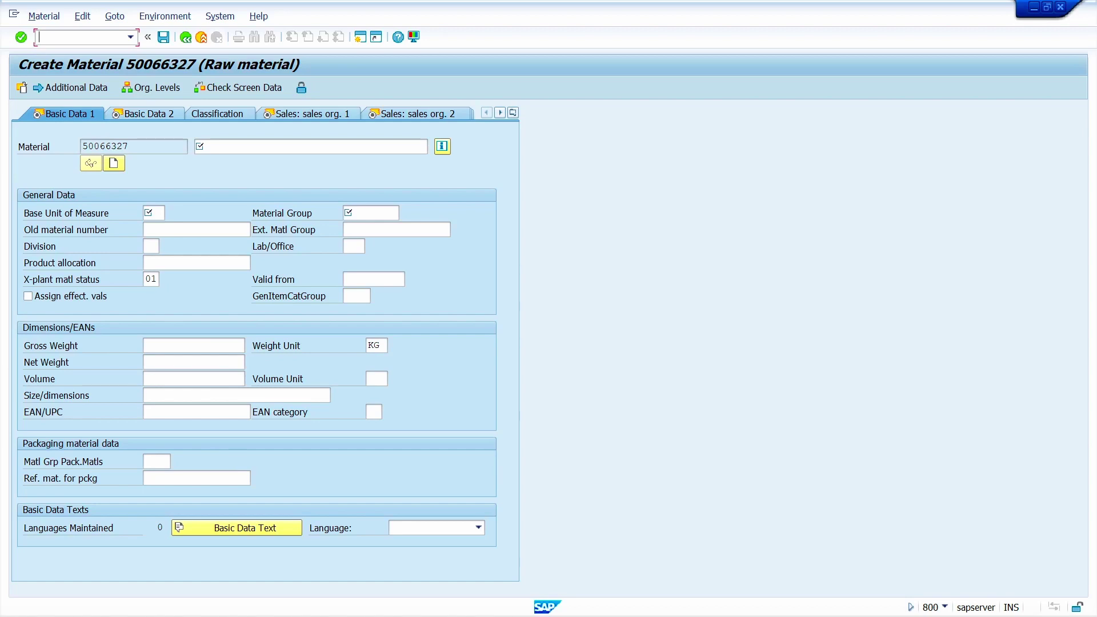
text(/n)
key(Return)
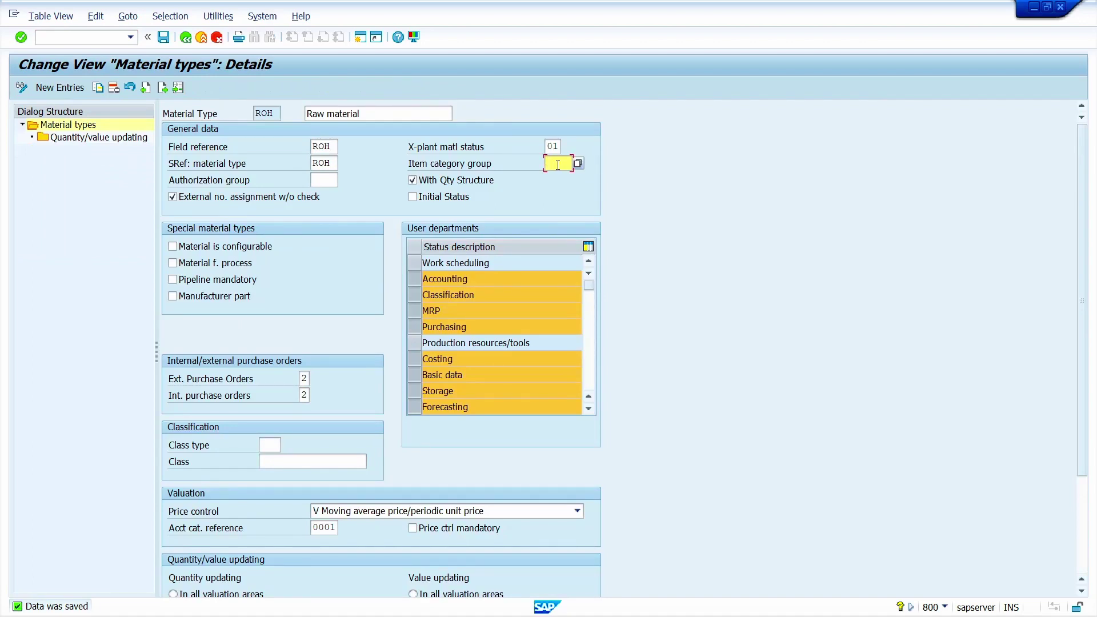
Step: Set the Item category group of material type ROH to NORM and save
text(norm)
key(Return)
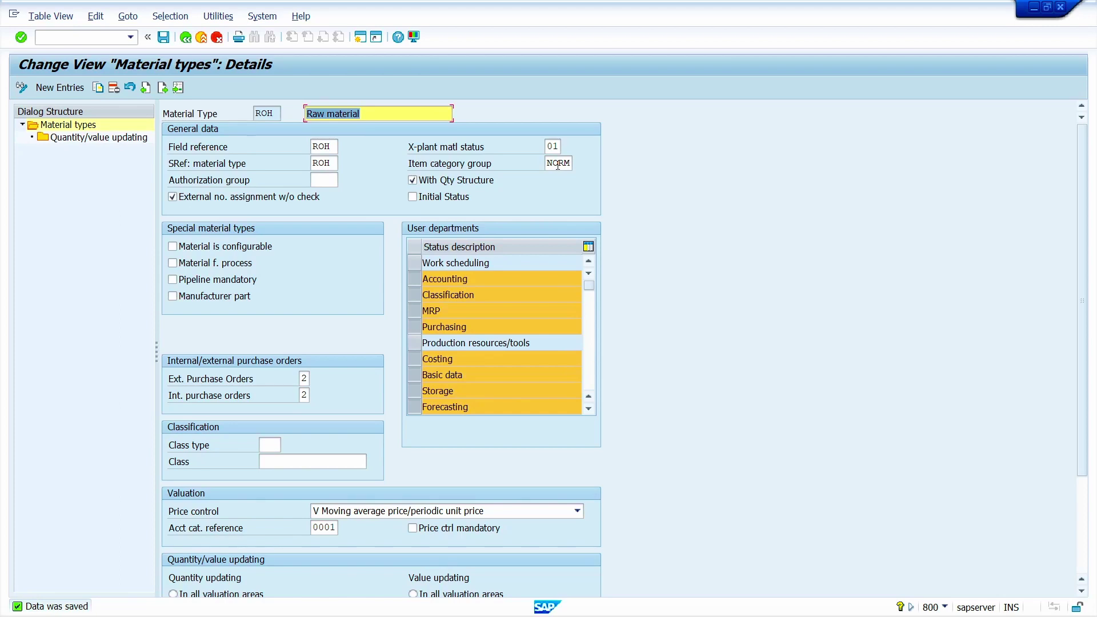
Step: Start another ROH raw material with mm01, accepting the preselected views and plant 1000, storage location 0001, sales organization 1000, distribution channel 10
key(shift+F3)
text(m)
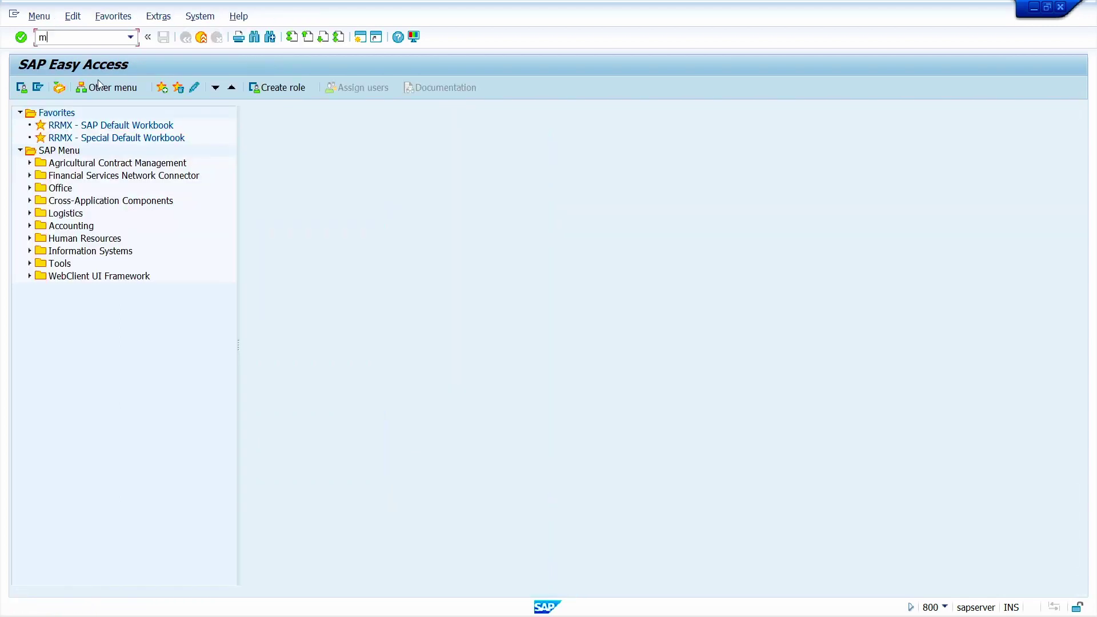
text(m01)
key(Return)
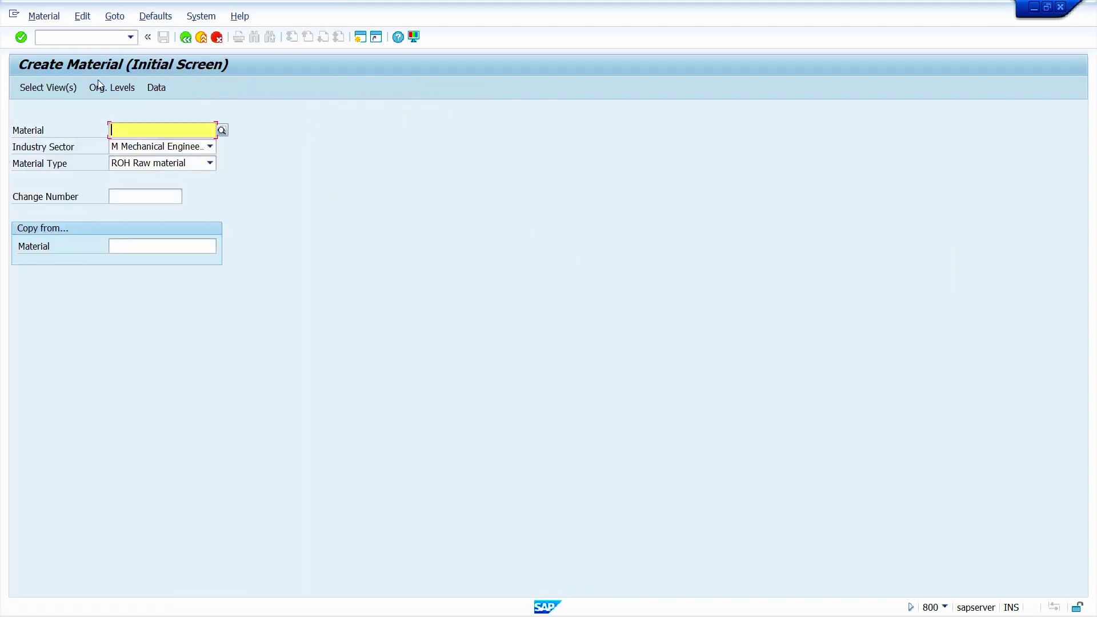
key(Return)
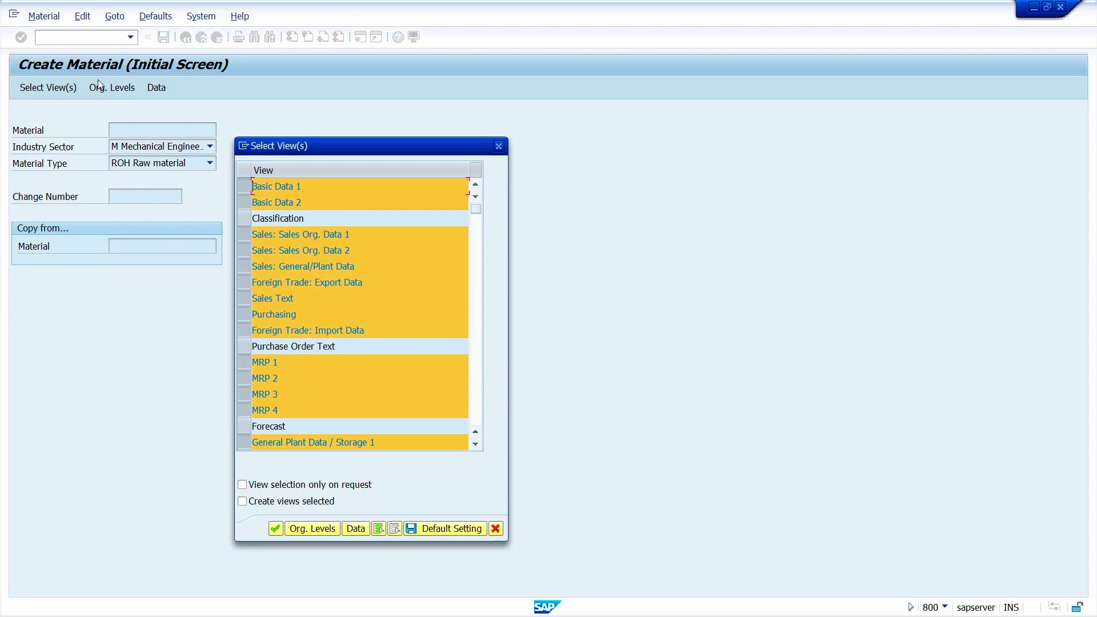
key(Return)
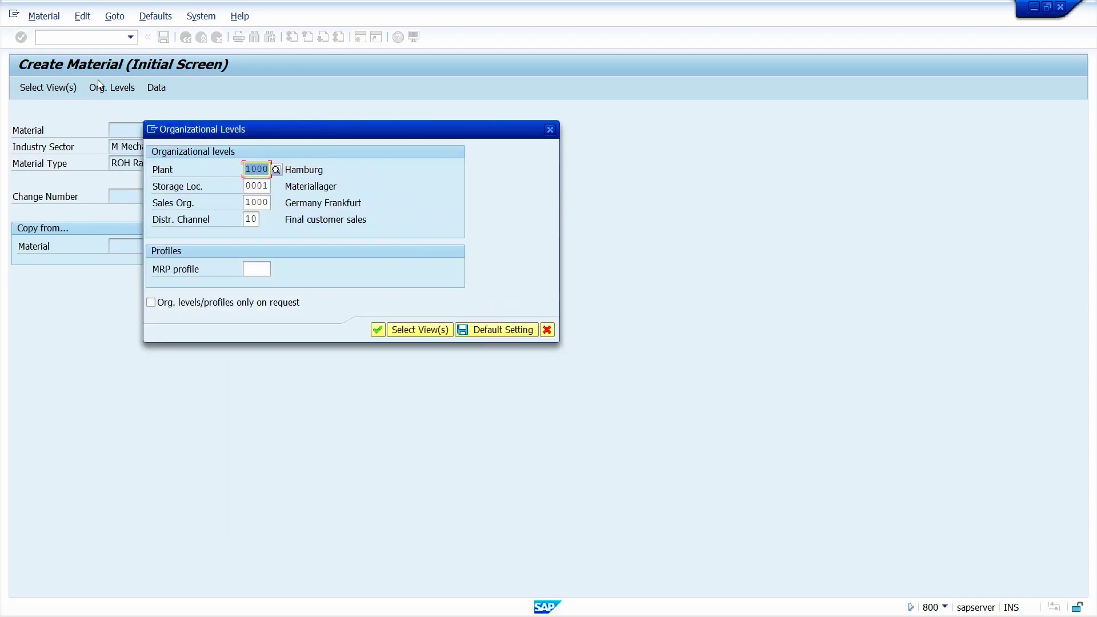
click(377, 330)
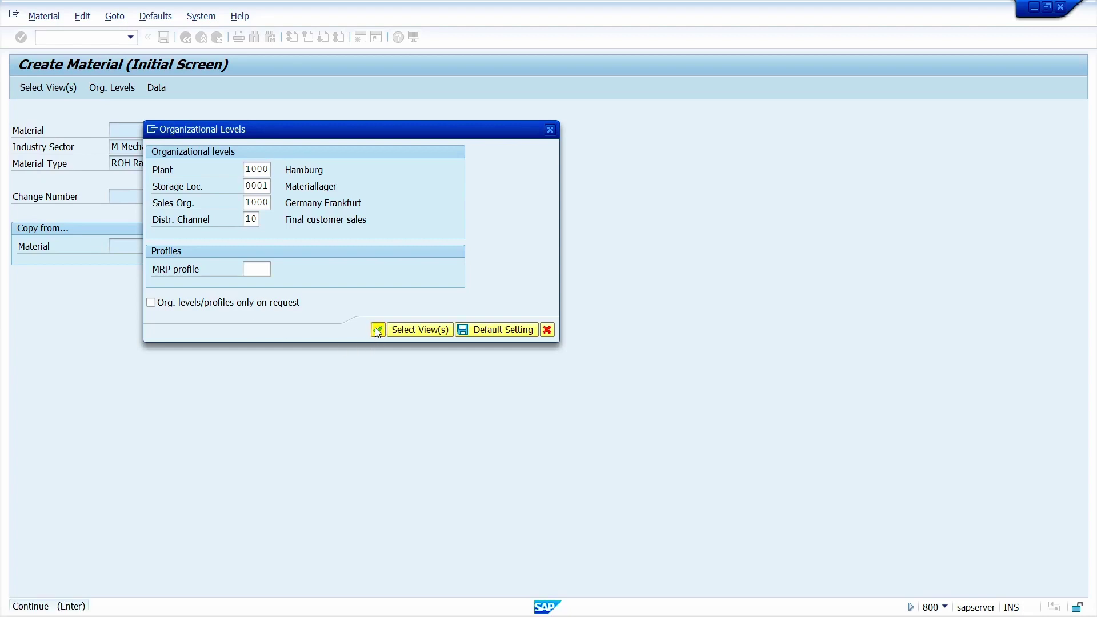
Step: Describe the material as "New material", check the item category group in the Sales: sales org. 2 view, and leave without saving
click(266, 140)
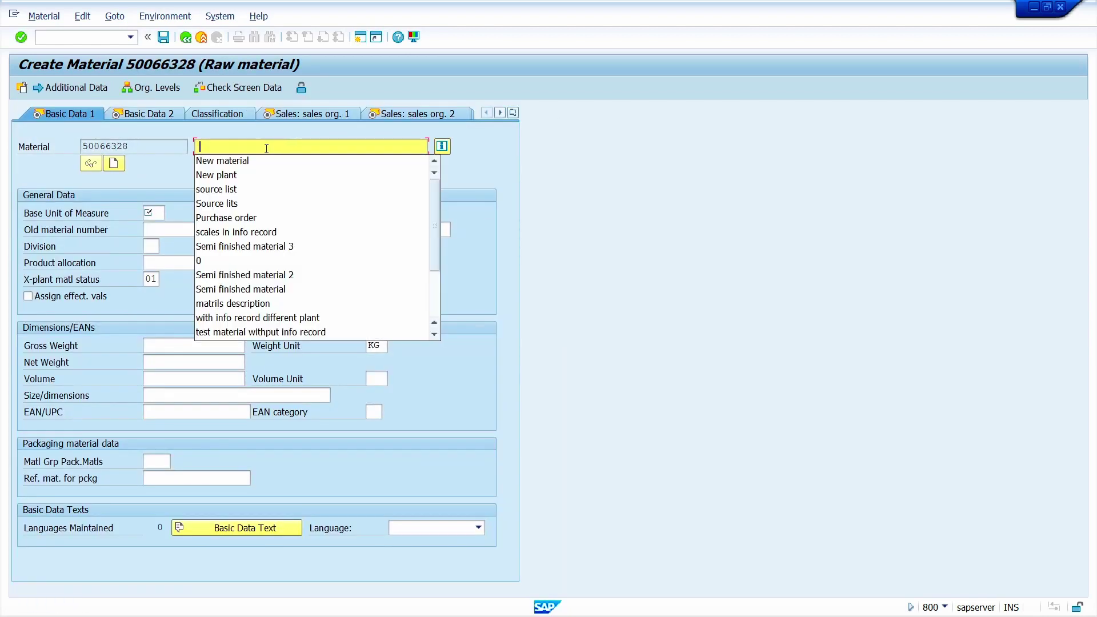
click(265, 159)
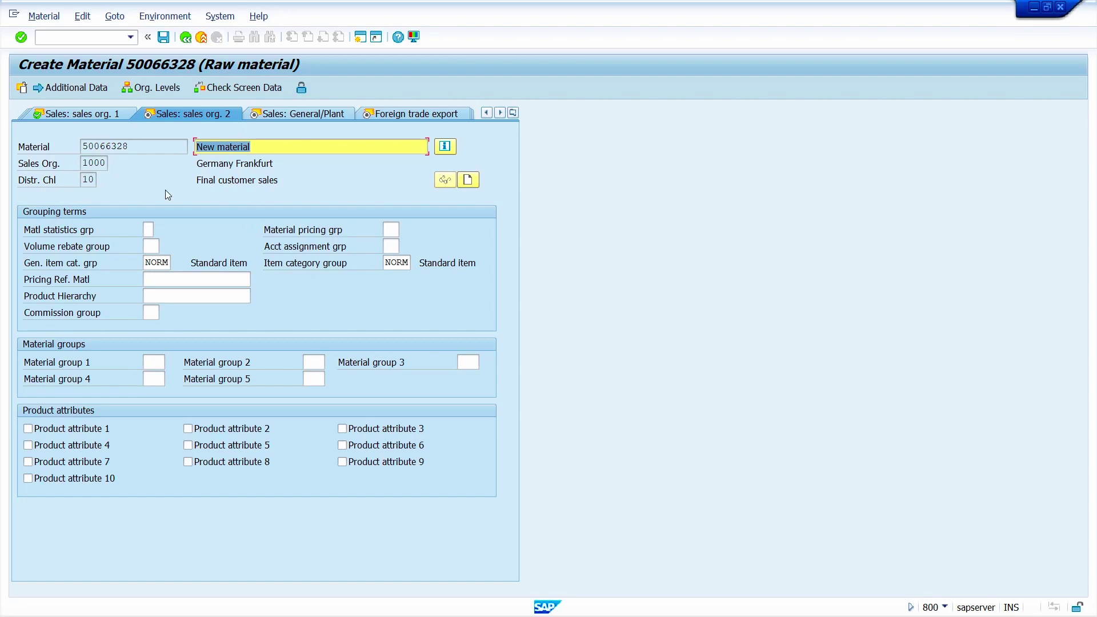
click(73, 39)
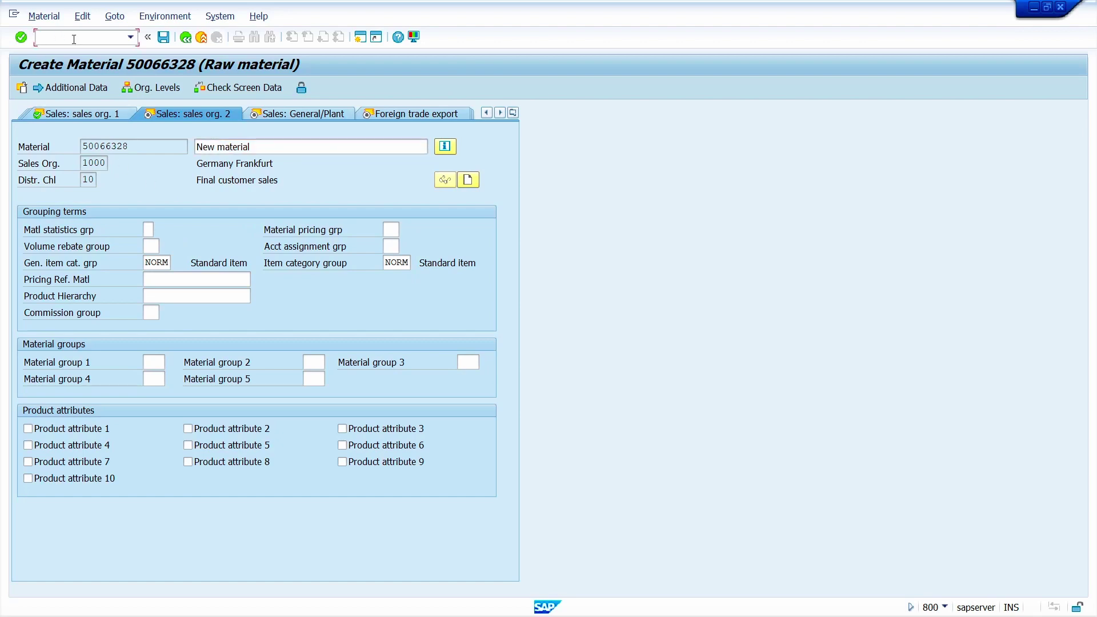
text(/n)
key(Return)
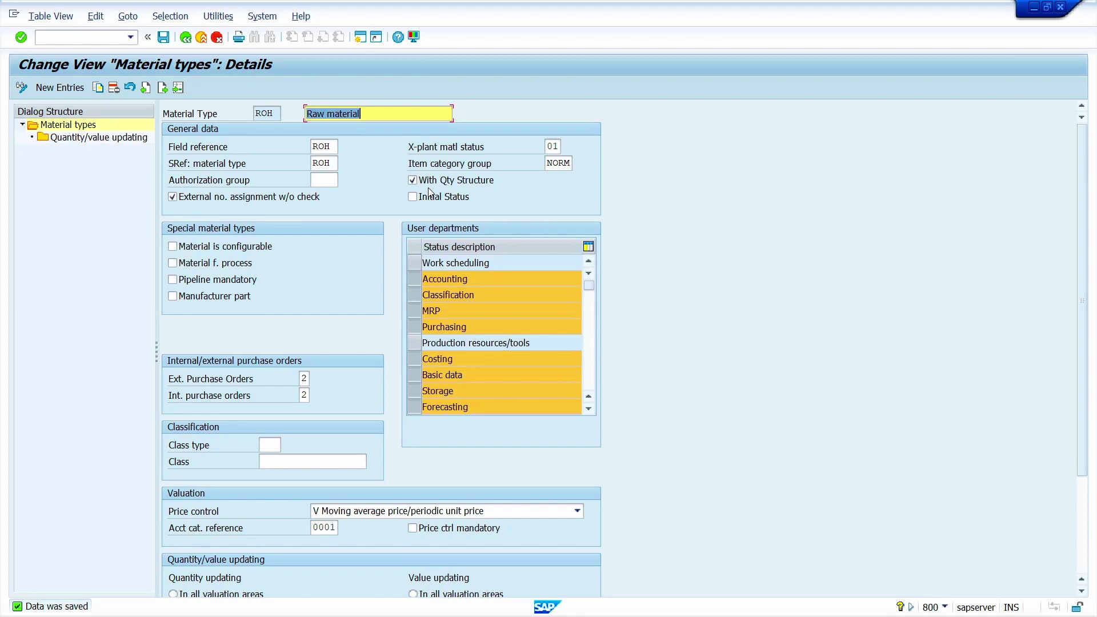
Step: Start another ROH raw material with mm01 in a new session, deselecting the Sales: Sales Org. Data 1 and 2 views and accepting the organizational levels
click(79, 39)
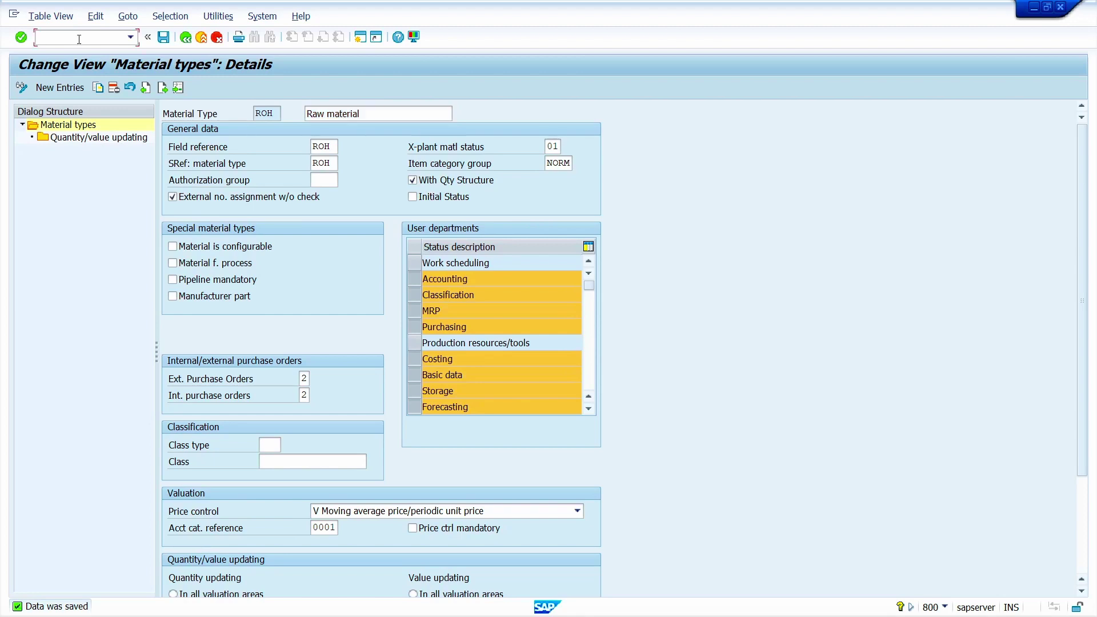
text(/omm01)
key(Return)
key(Return)
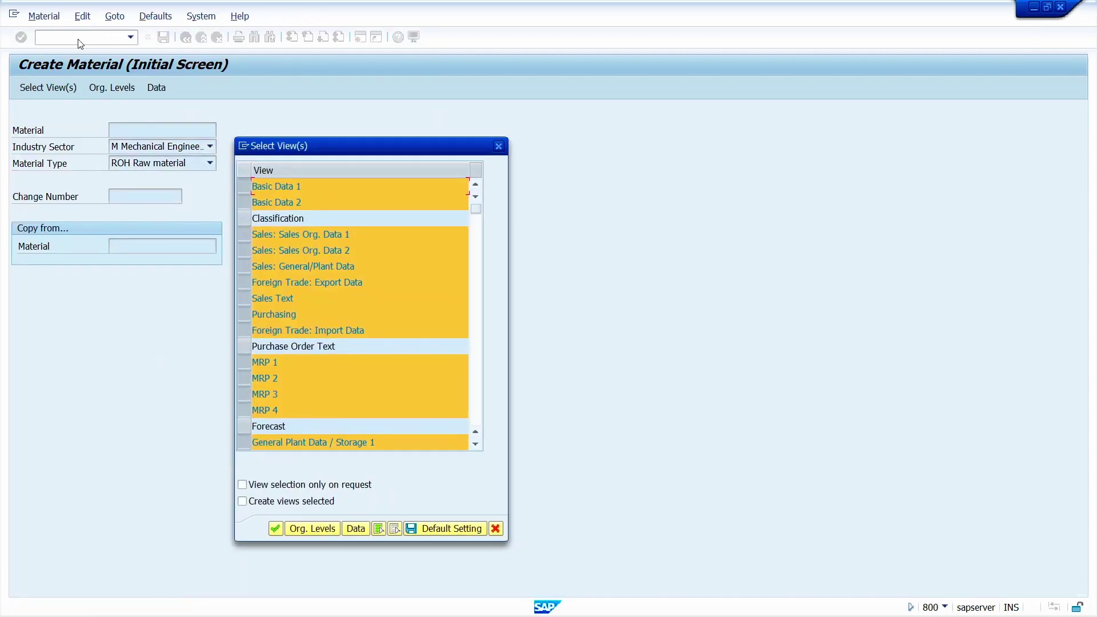
click(242, 234)
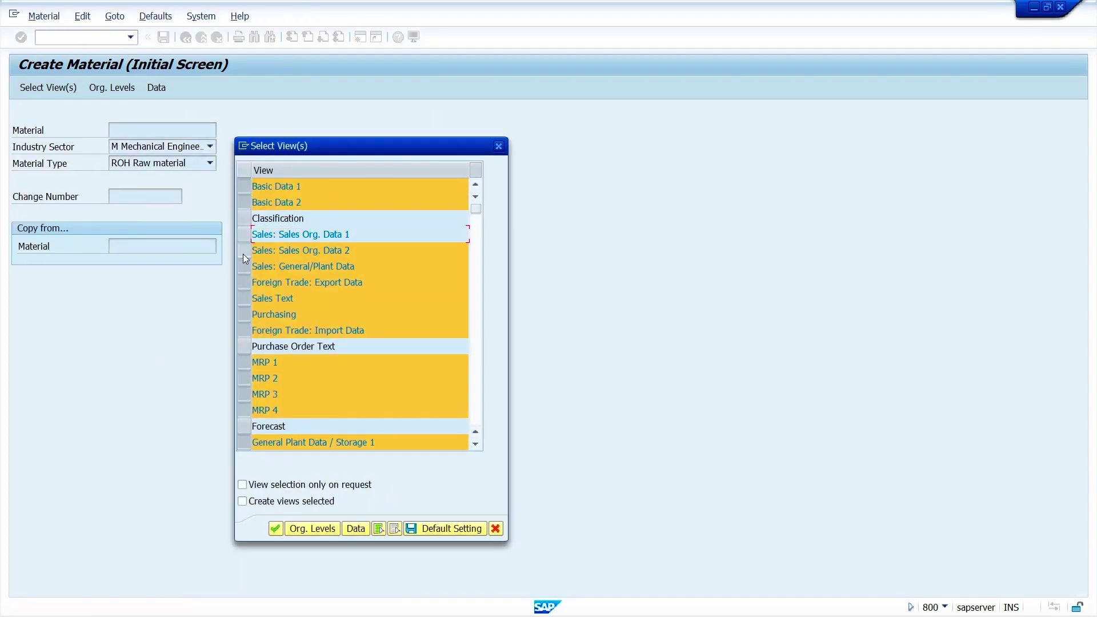
click(243, 251)
key(Return)
key(Return)
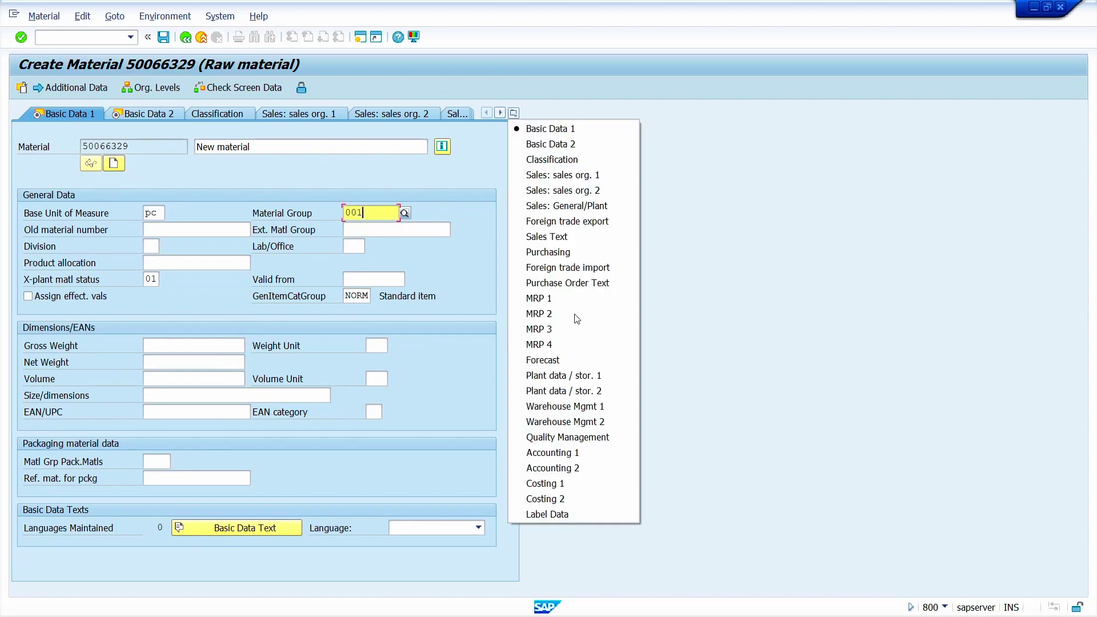
Step: Check the With Qty Structure setting in the new material's Costing 1 view and leave without saving
click(604, 484)
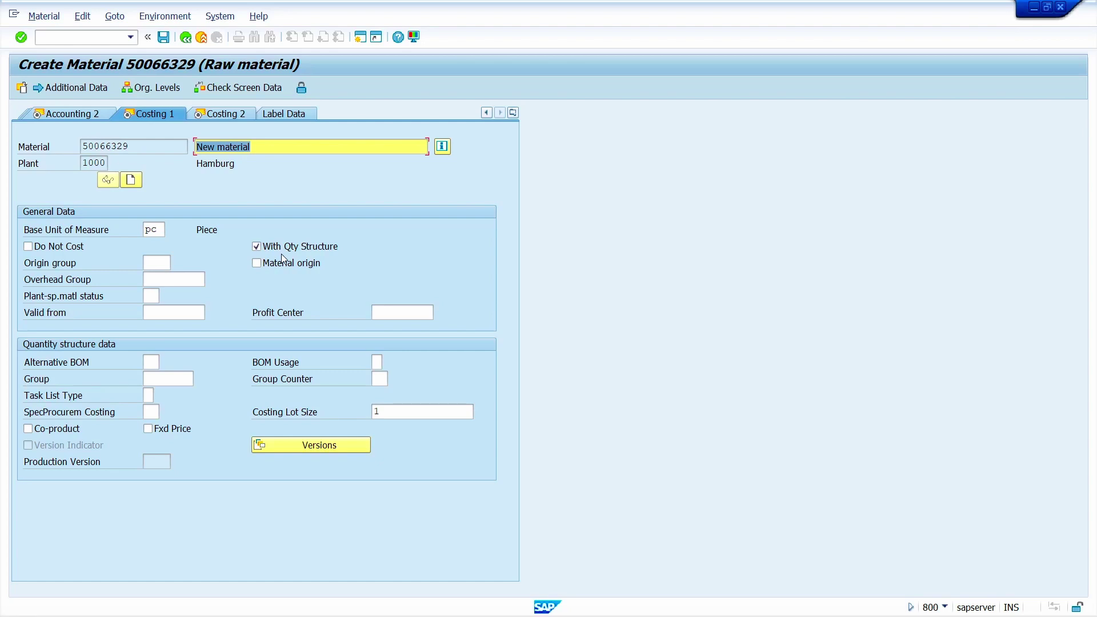
click(75, 36)
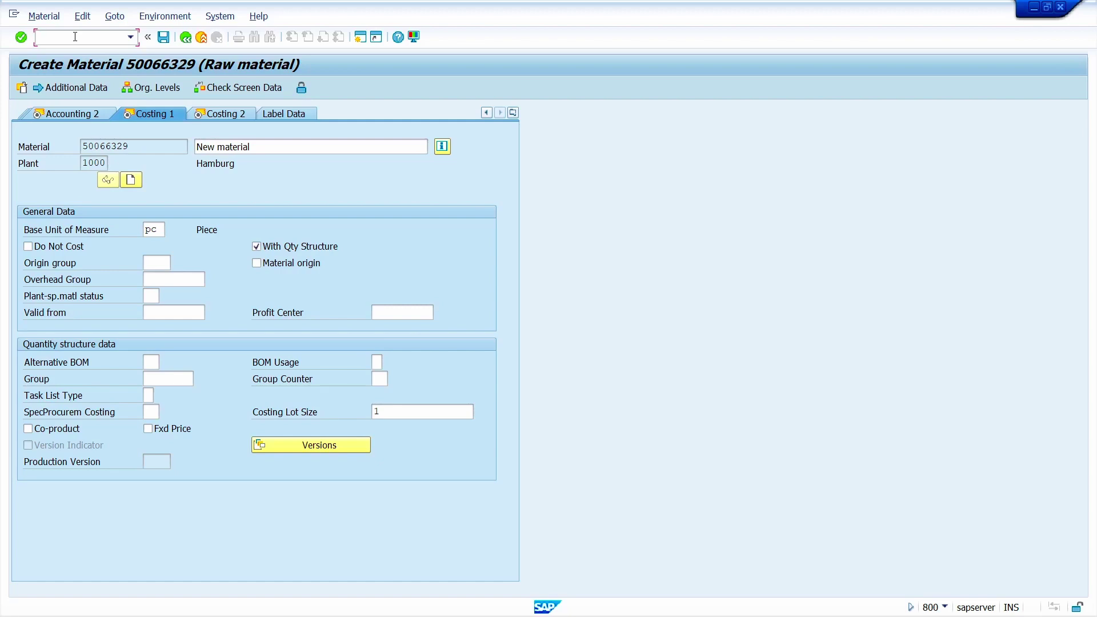
text(/n)
key(Return)
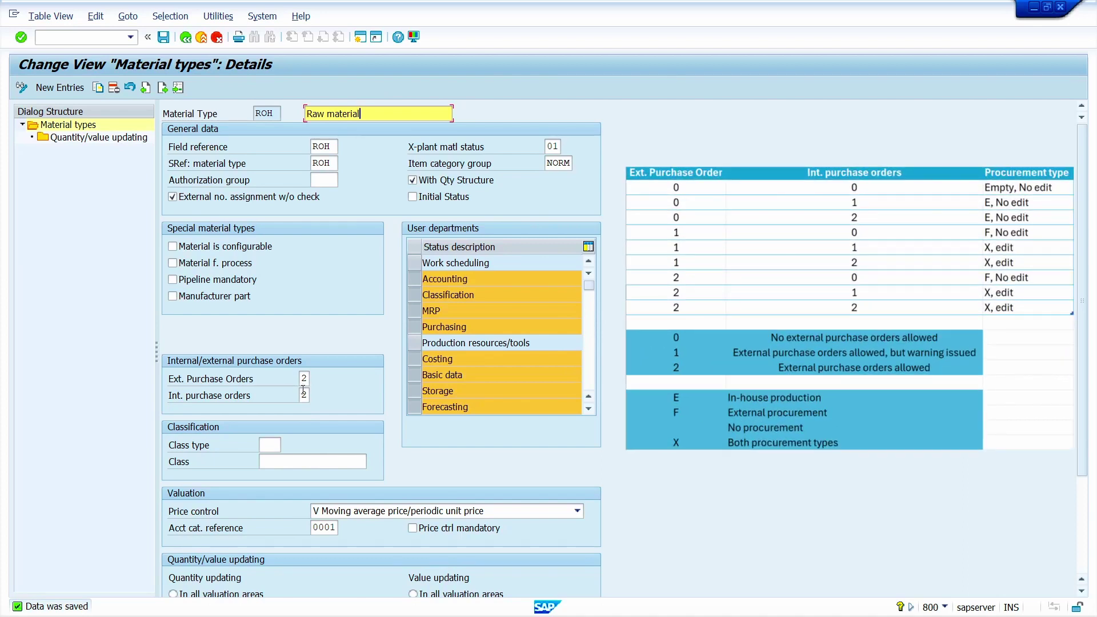
Step: Set Int. purchase orders of material type ROH to 0, no internal purchase orders allowed, and save
click(305, 378)
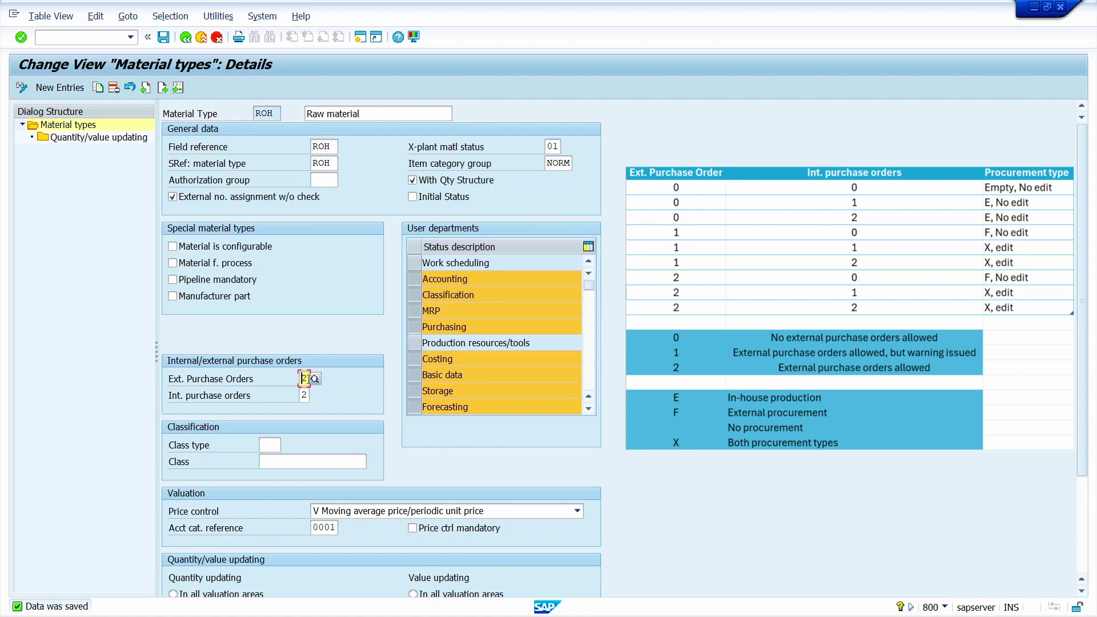
key(Tab)
click(314, 395)
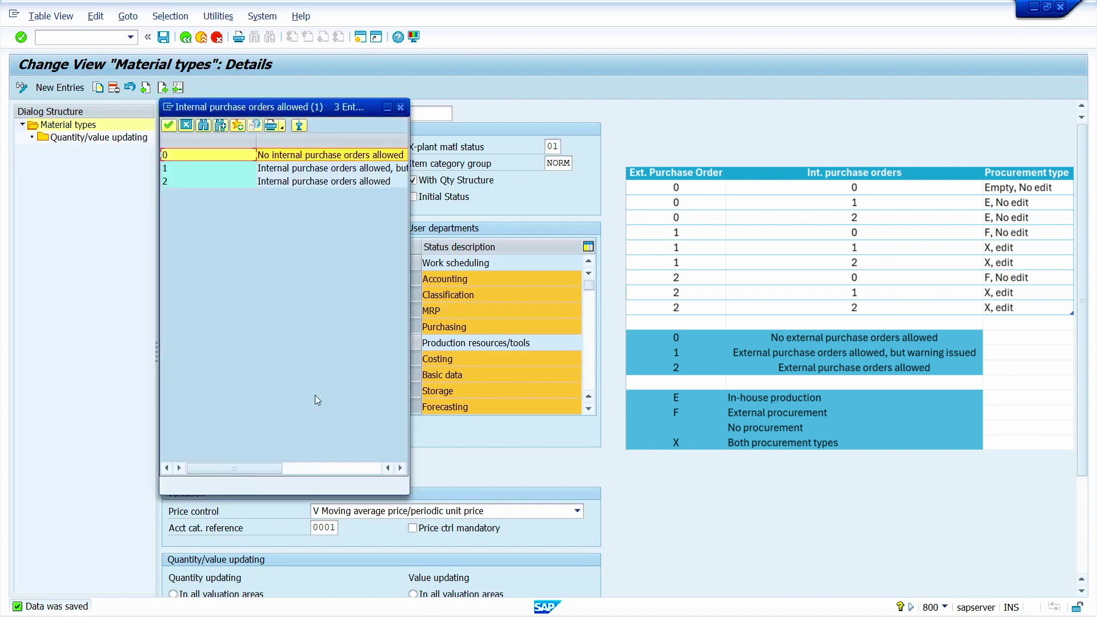
double_click(193, 153)
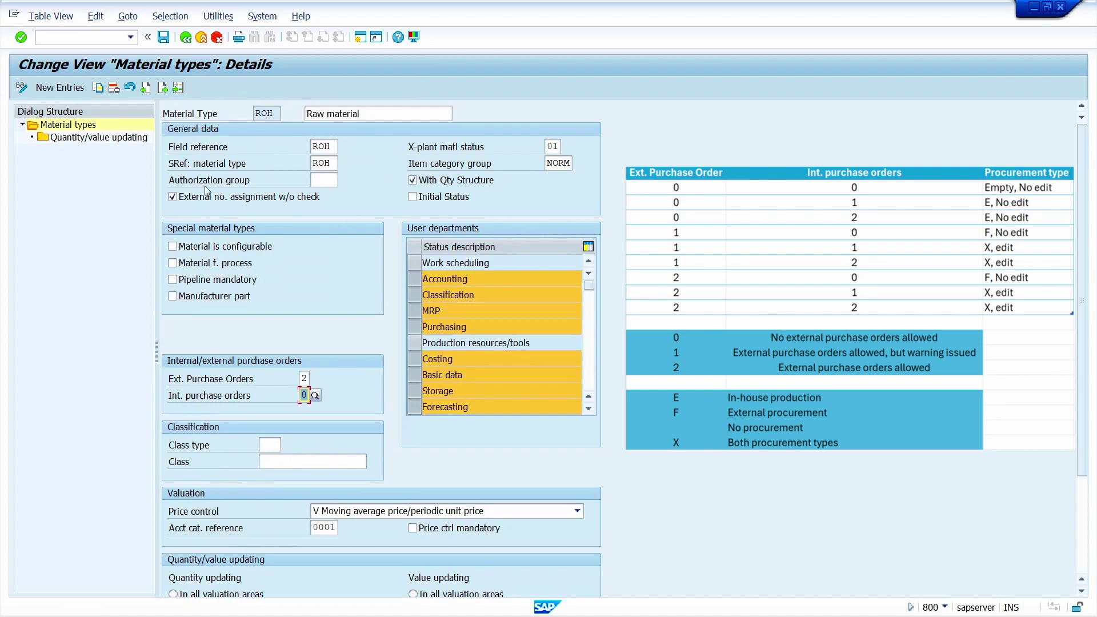
click(164, 37)
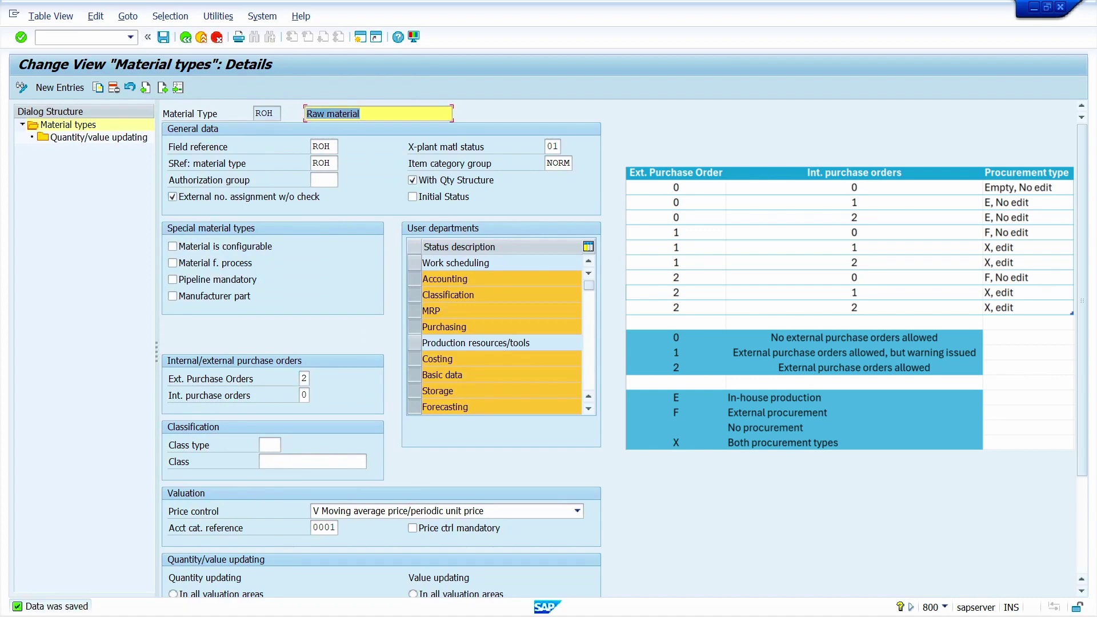
Step: Start another ROH raw material with mm01 and examine the Procurement type and its possible values in the MRP 2 view
click(89, 36)
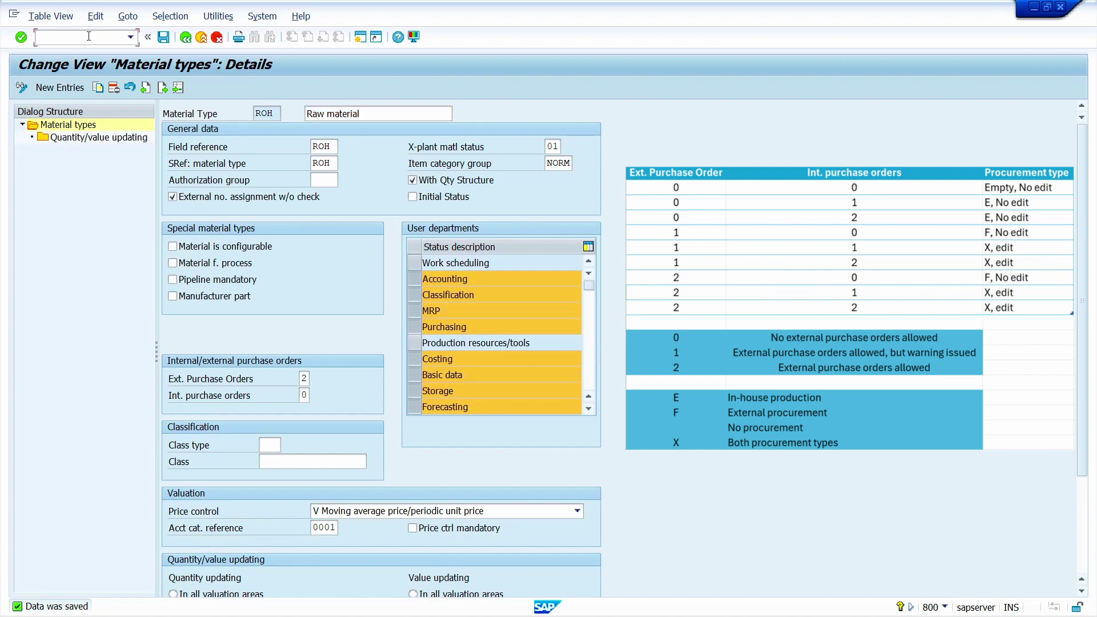
text(/omm01)
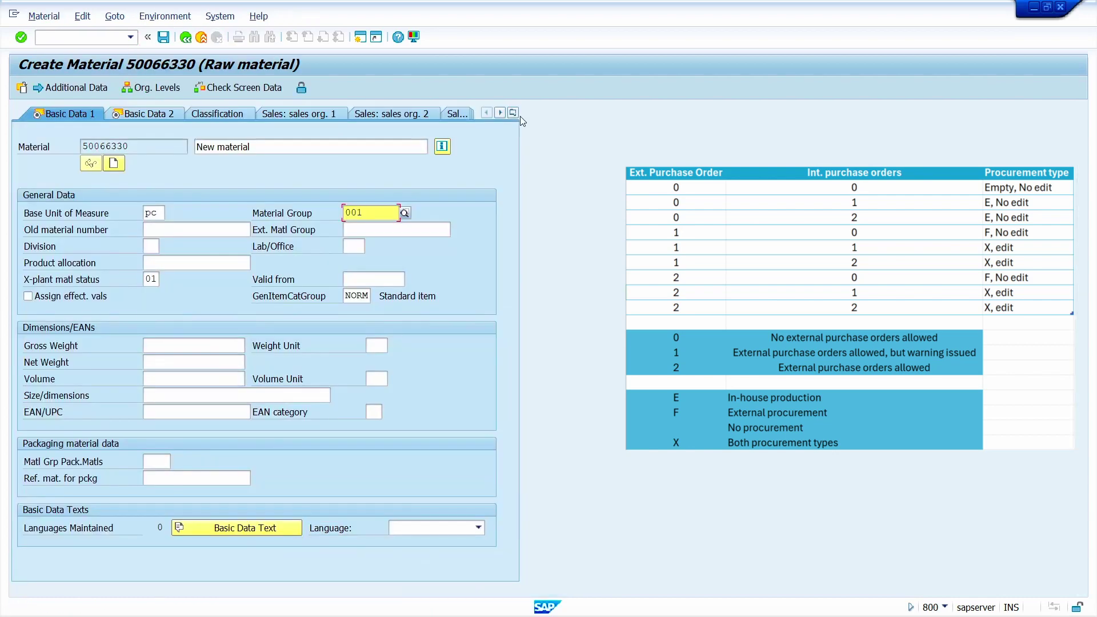
click(514, 113)
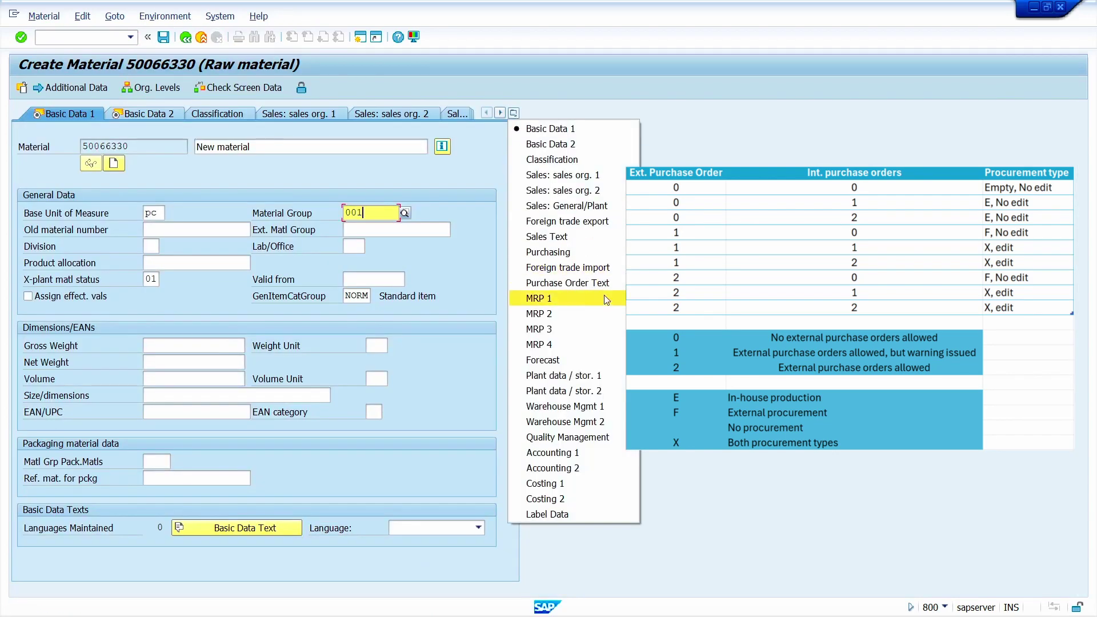
click(599, 314)
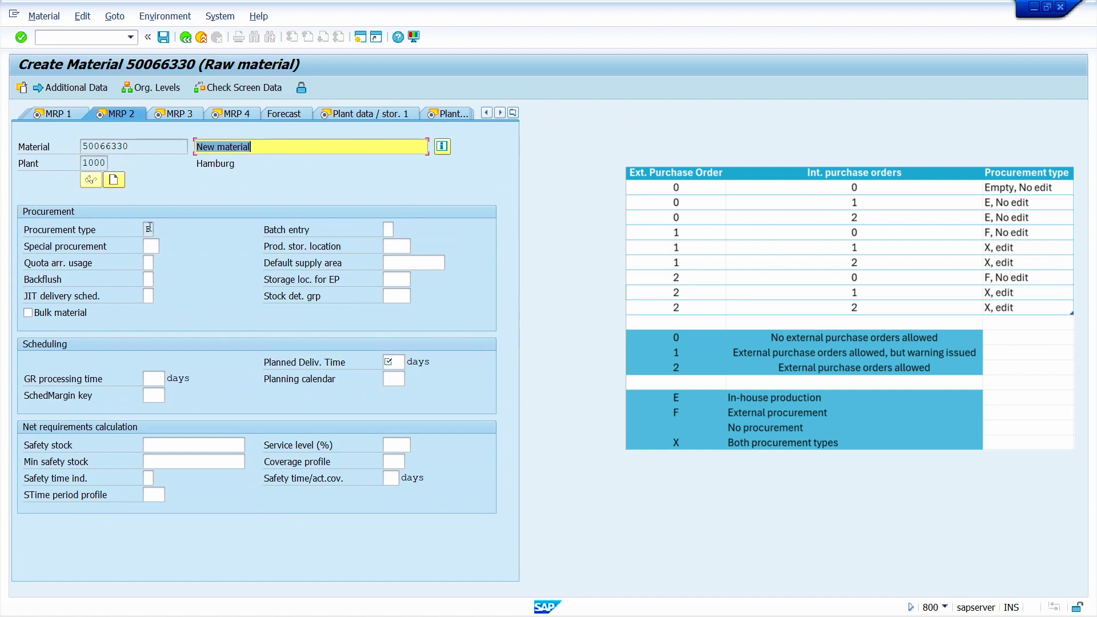
click(148, 229)
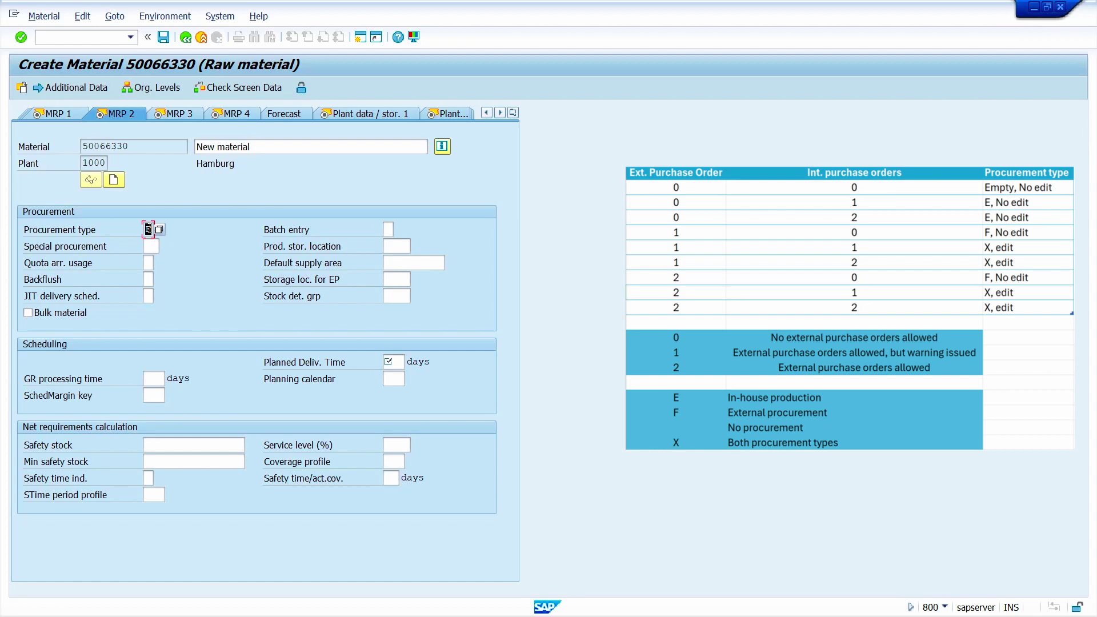
click(158, 230)
drag(186, 110, 459, 132)
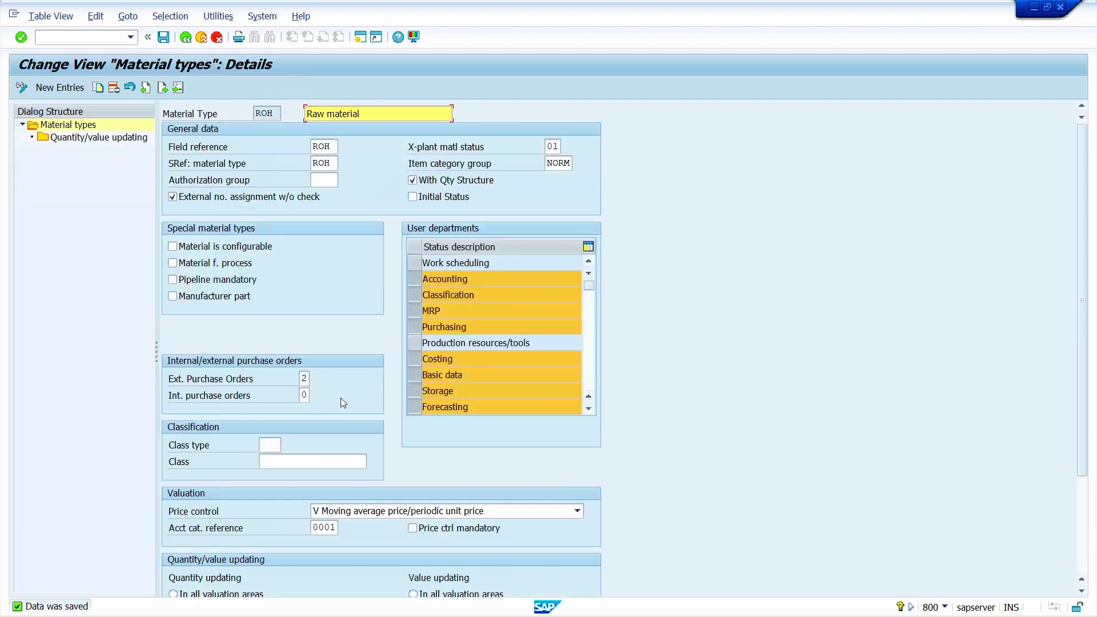
Step: Set the valuation Price control of material type ROH to S Standard price and save
scroll(341, 398, down, 6)
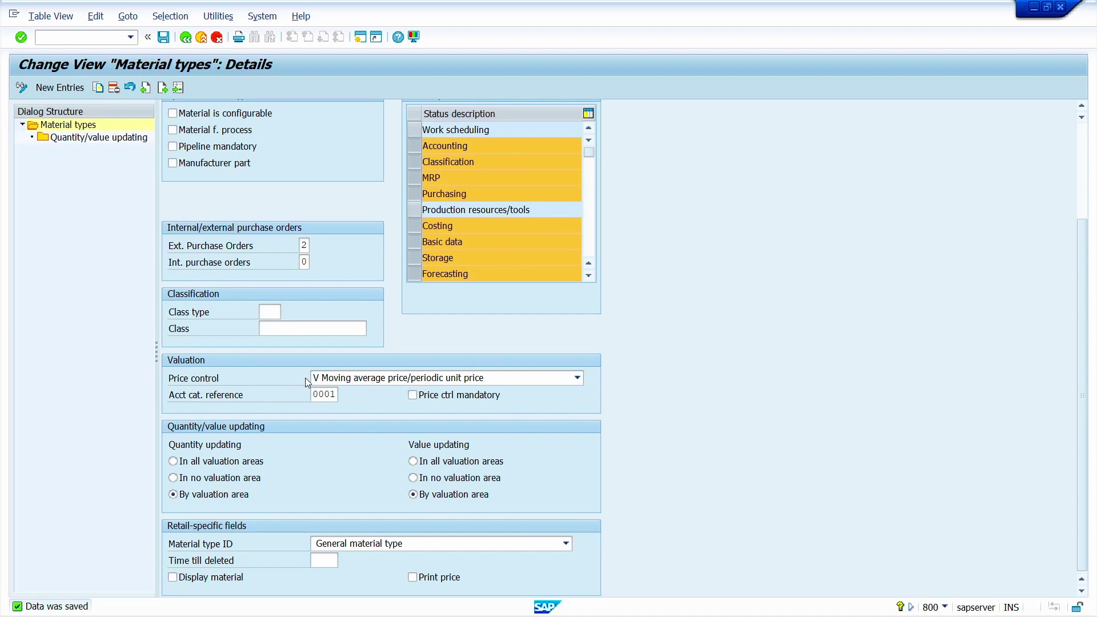
click(373, 381)
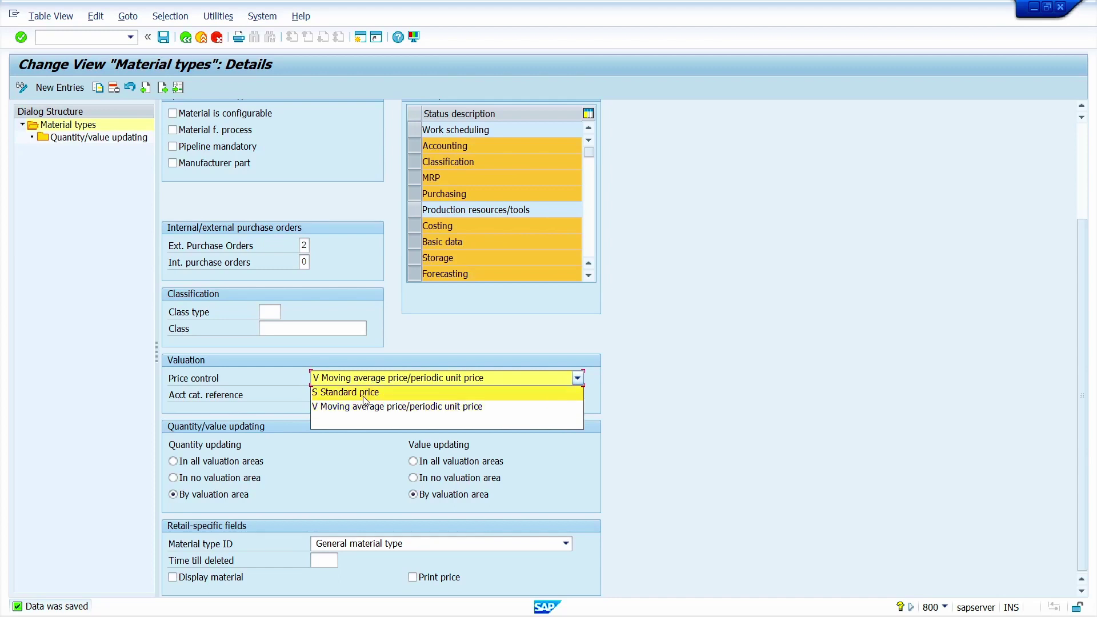
click(354, 399)
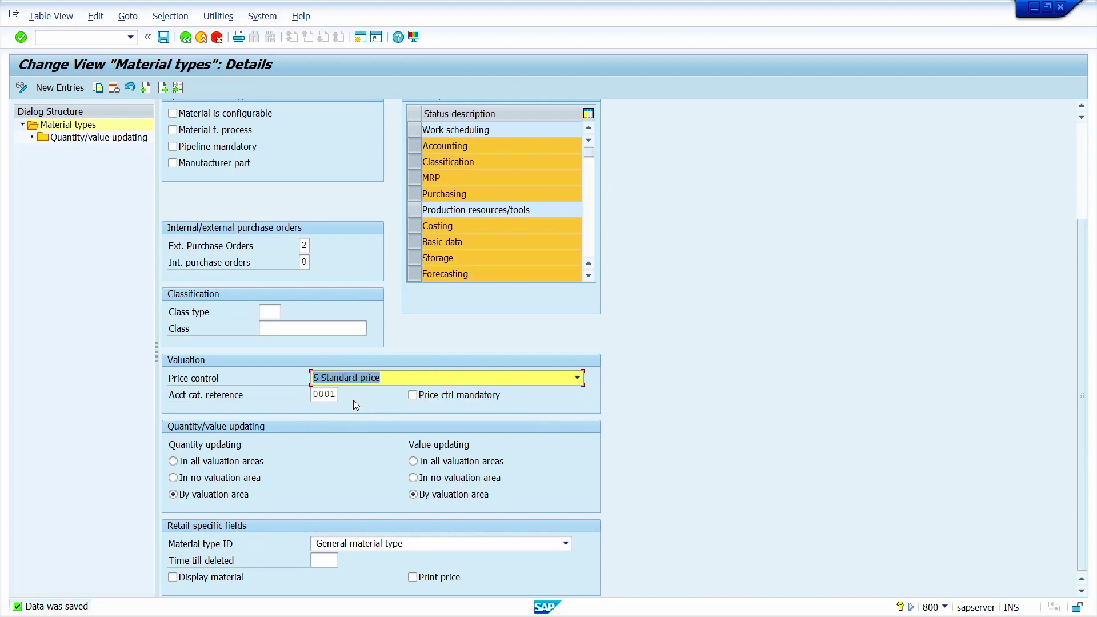
click(163, 37)
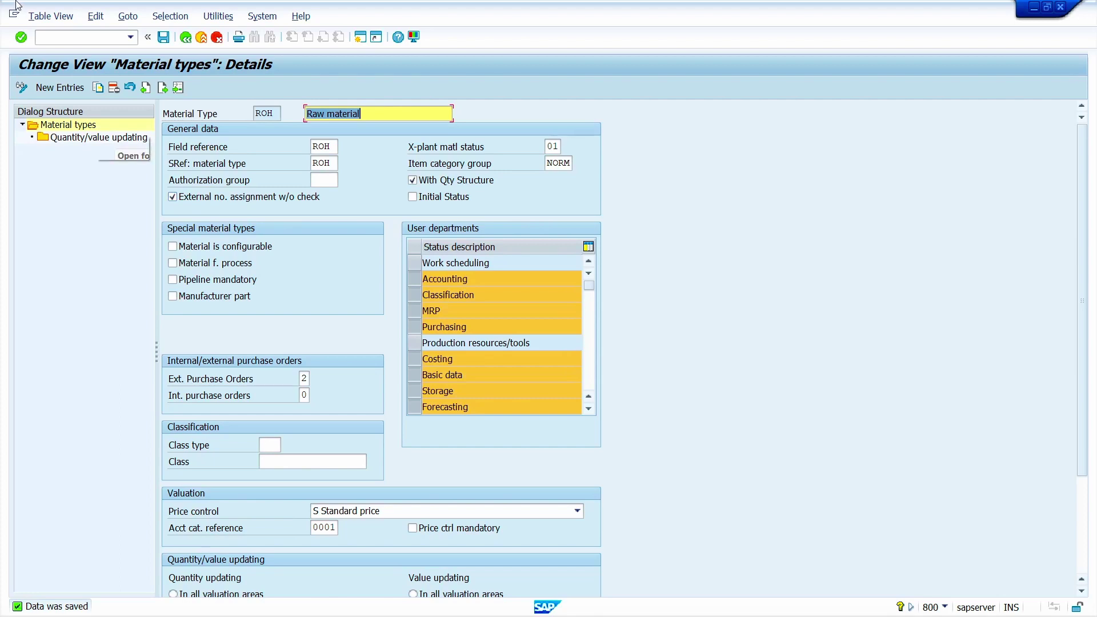
Step: Make price control mandatory for material type ROH and save the change
click(85, 41)
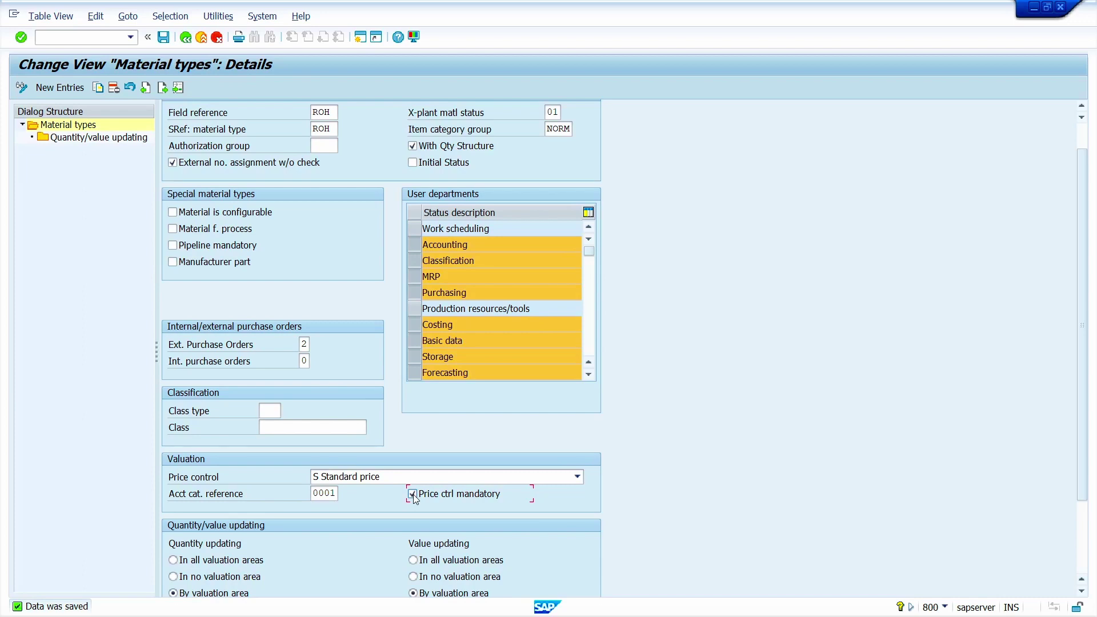
key(ctrl+s)
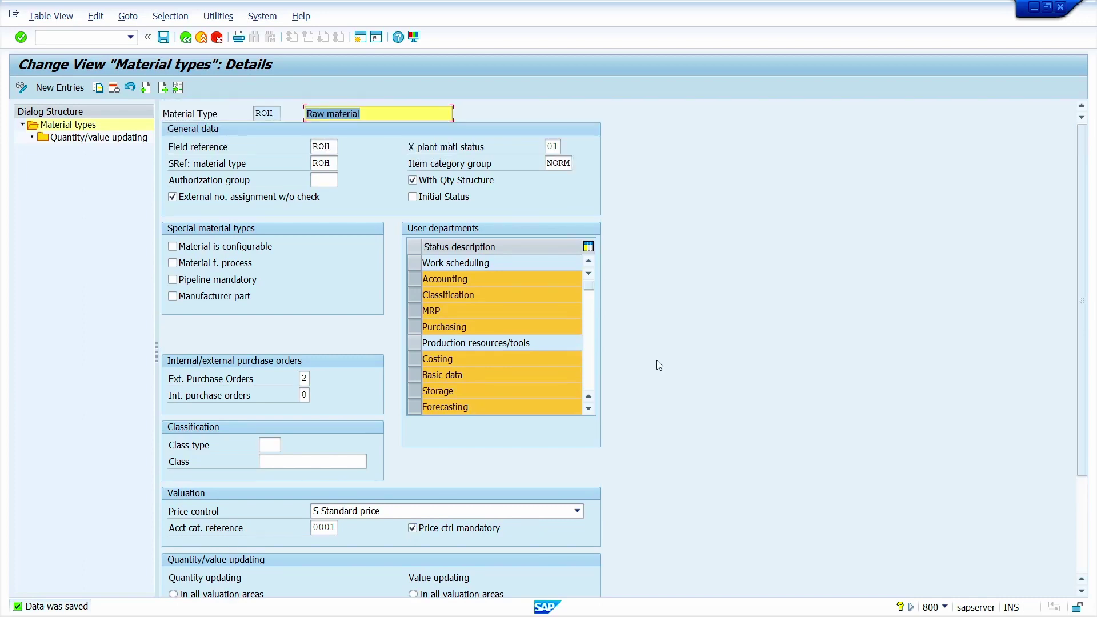